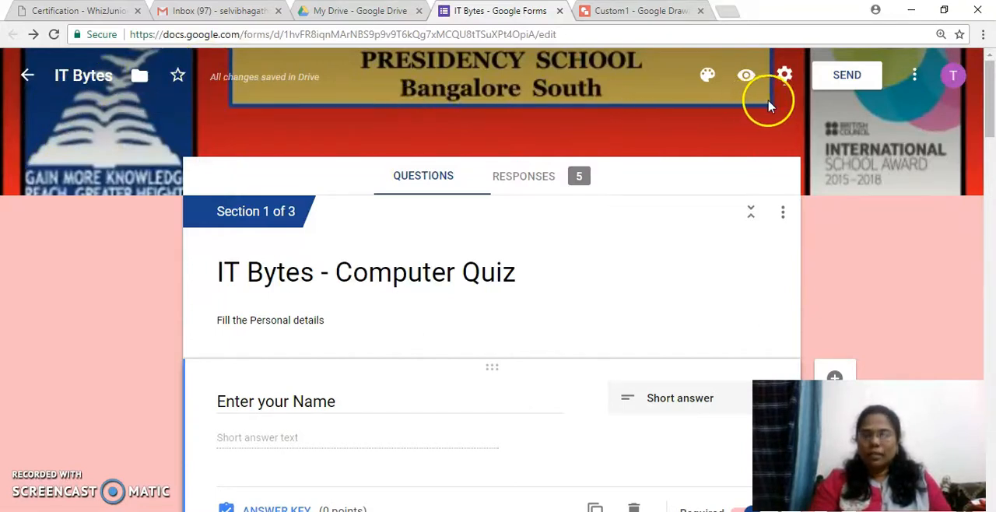
# Step: Review the form's general, presentation and quiz settings, trying the limit to 1 response, and discard the changes
pyautogui.click(784, 76)
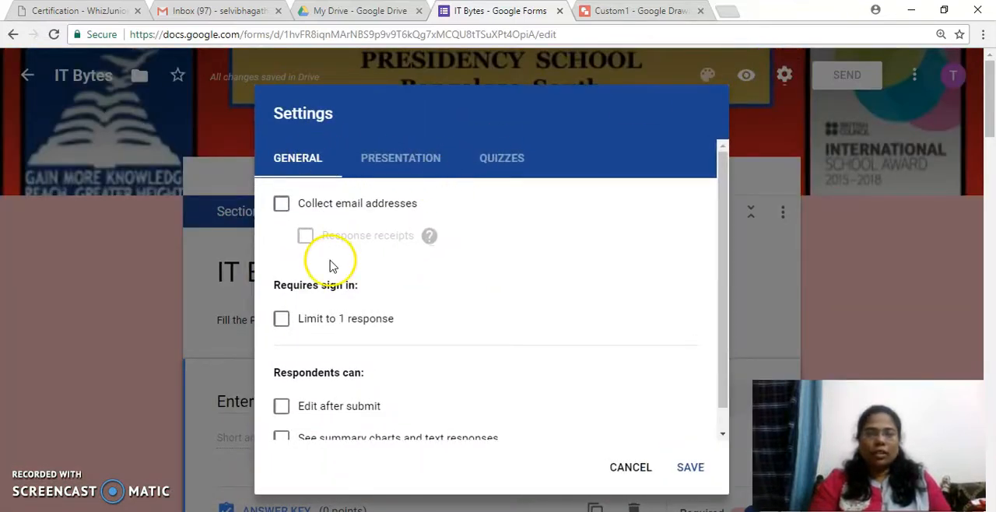
pyautogui.click(281, 320)
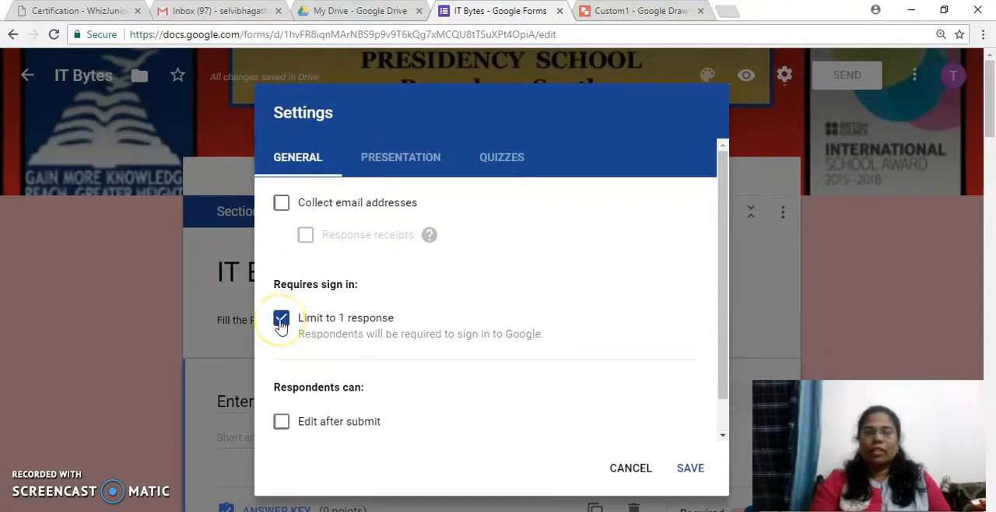
pyautogui.click(393, 156)
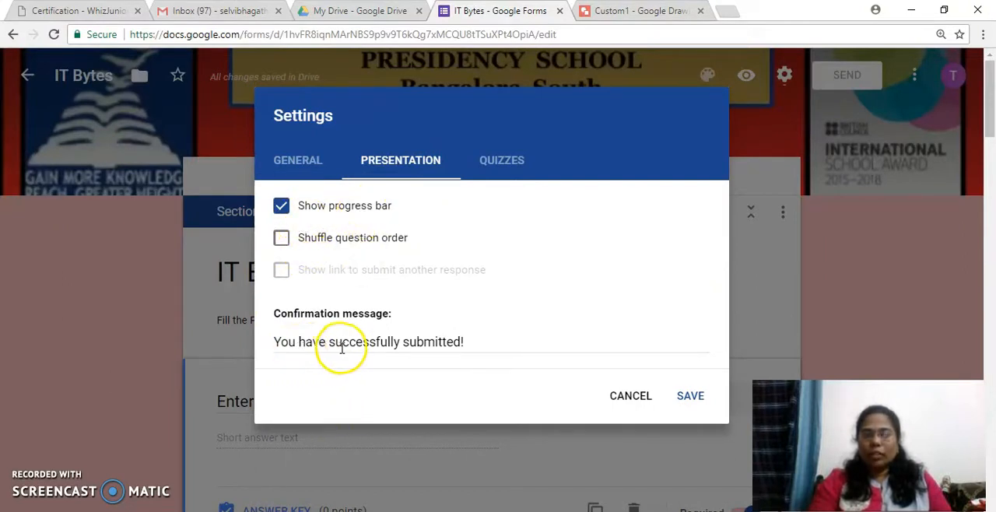
pyautogui.click(512, 171)
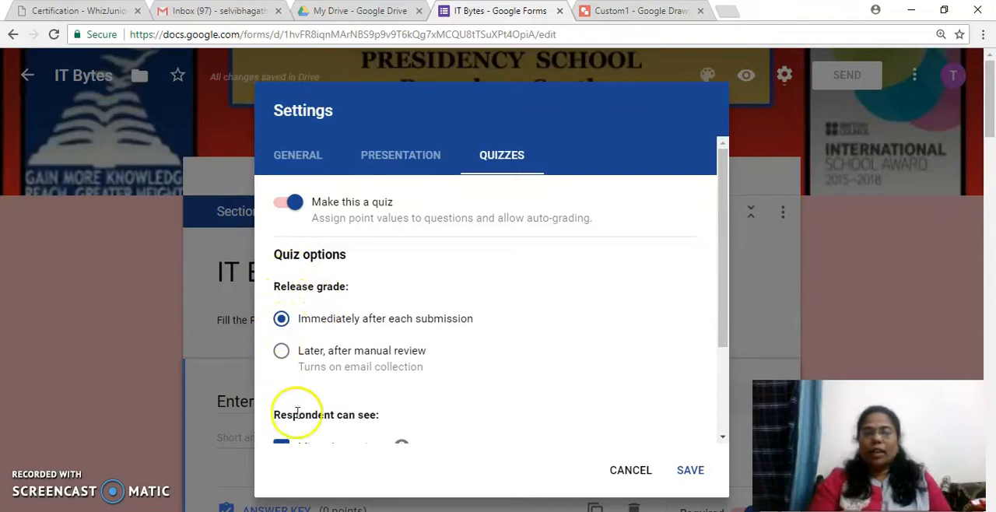
pyautogui.moveTo(724, 340); pyautogui.dragTo(727, 416)
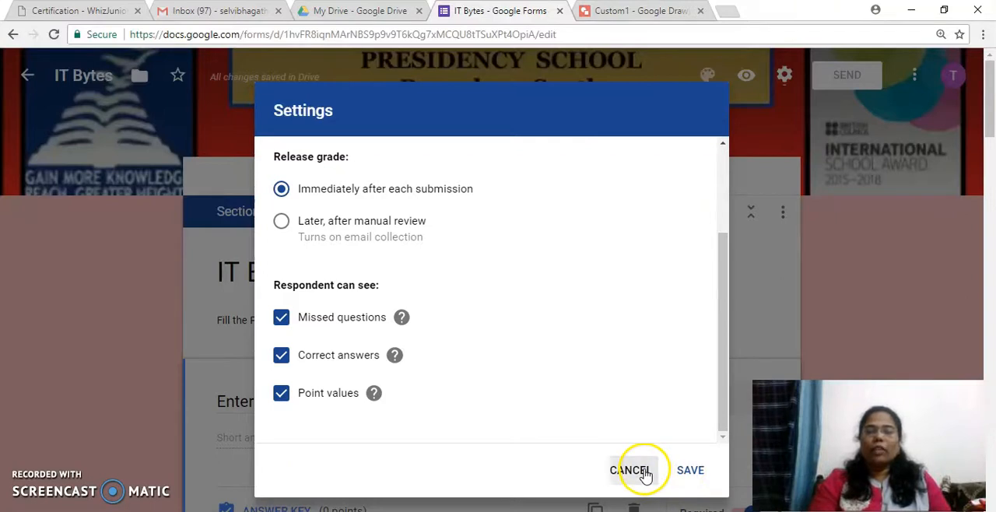
pyautogui.click(630, 470)
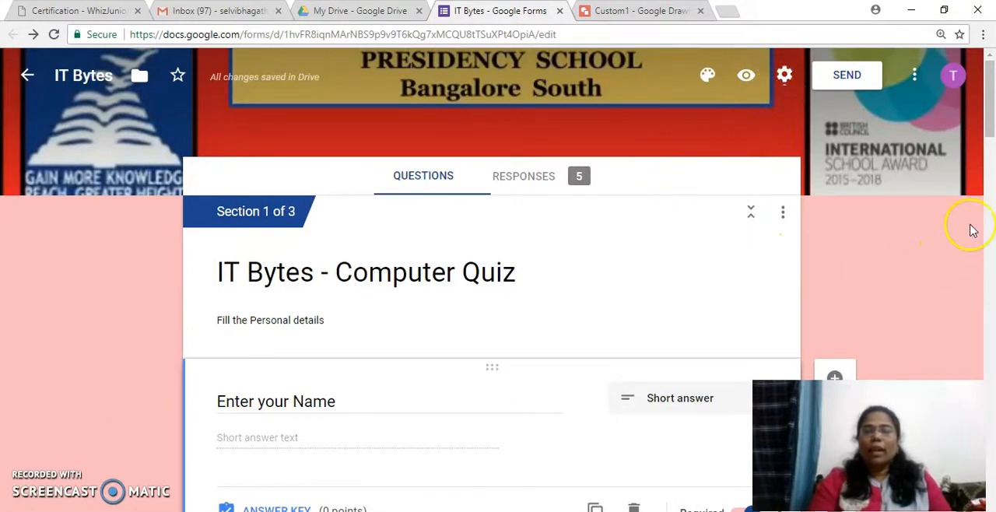
# Step: Examine the form title and the description text at the start of section 1
pyautogui.moveTo(991, 129)
pyautogui.mouseDown()
pyautogui.moveTo(990, 467)
pyautogui.moveTo(991, 97)
pyautogui.mouseUp()
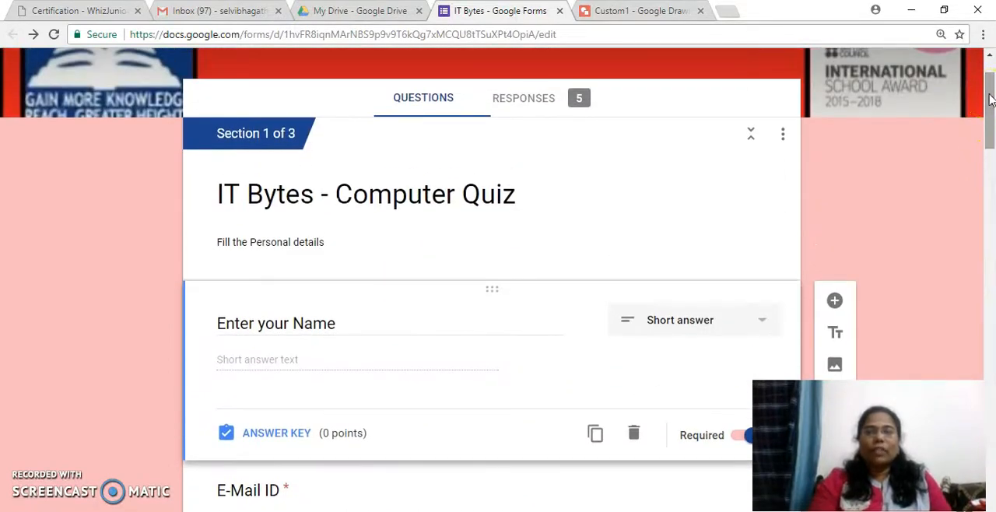
pyautogui.click(465, 196)
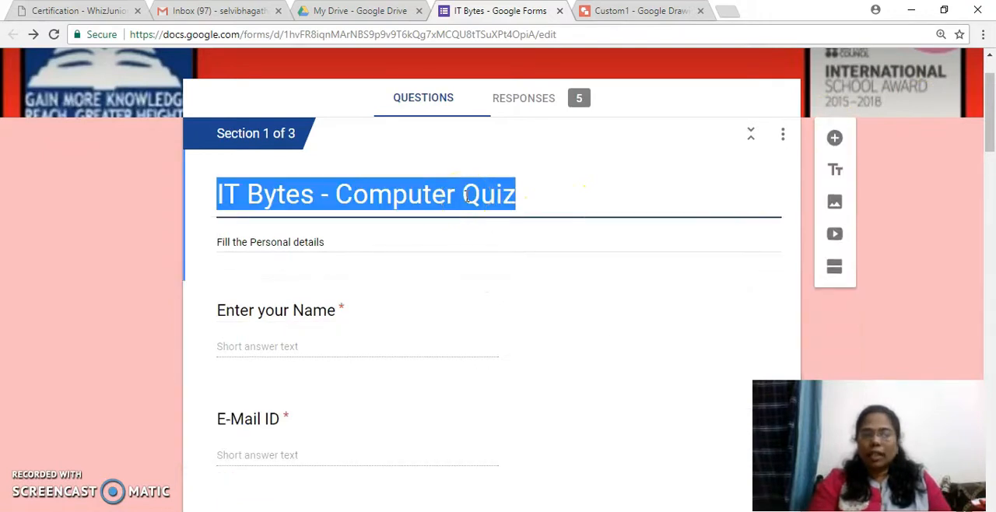
pyautogui.click(448, 241)
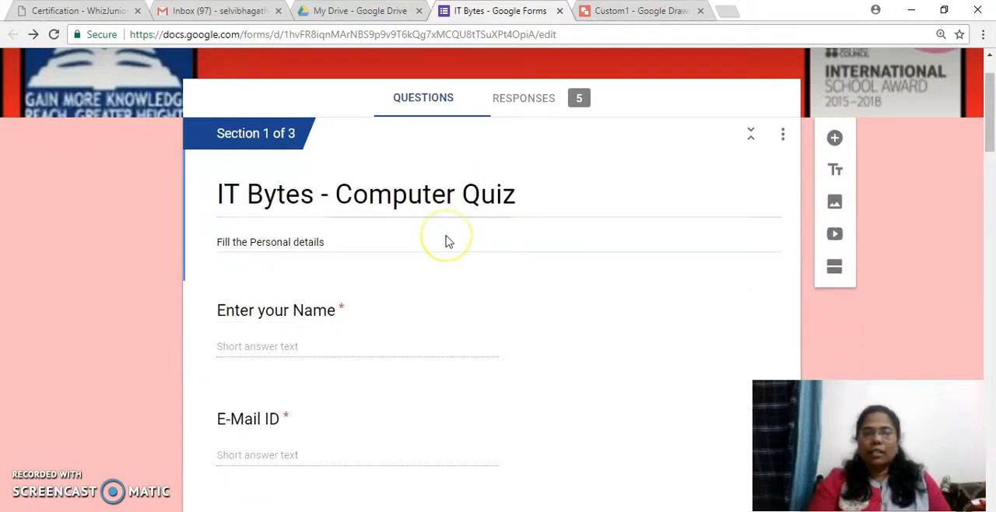
pyautogui.click(360, 242)
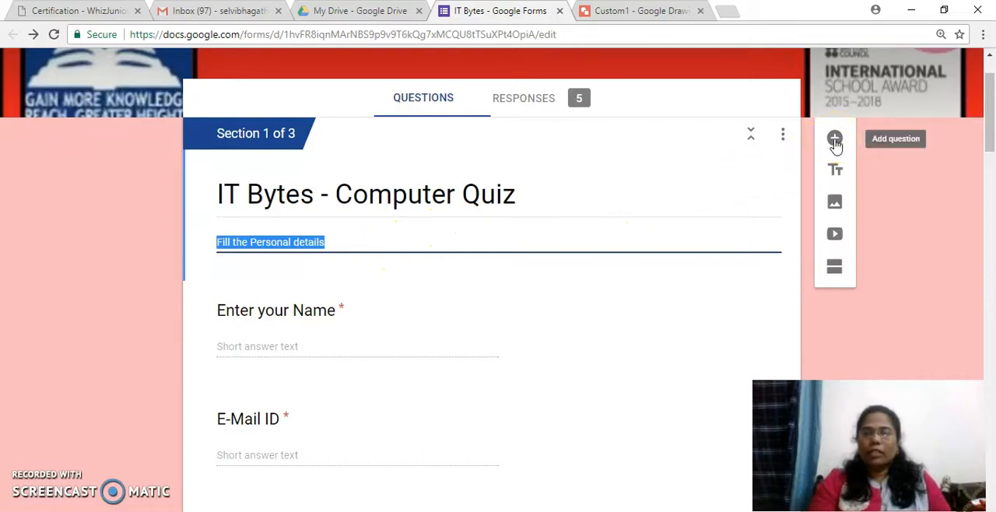
# Step: Set the answer type of the "Enter your Name" question to Short answer
pyautogui.click(567, 330)
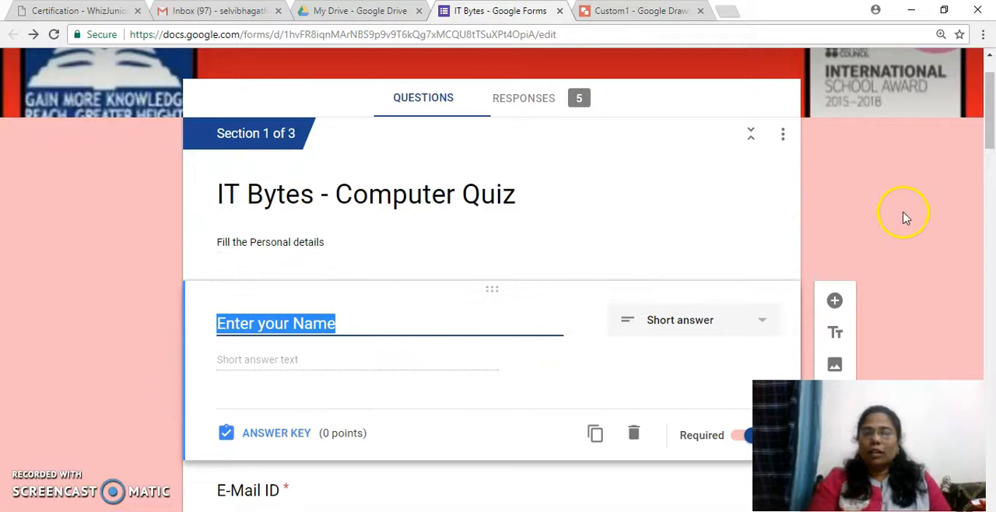
pyautogui.moveTo(990, 124); pyautogui.dragTo(971, 143)
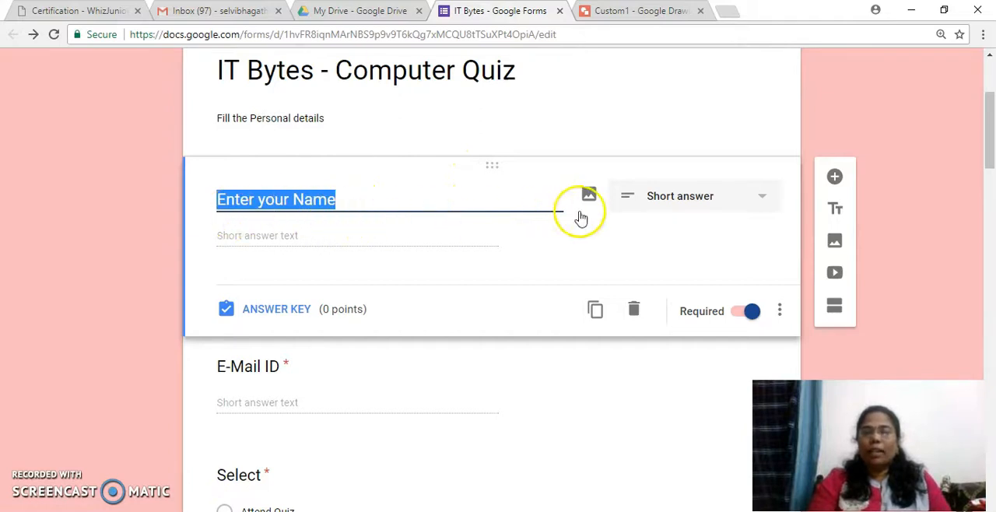
pyautogui.click(767, 197)
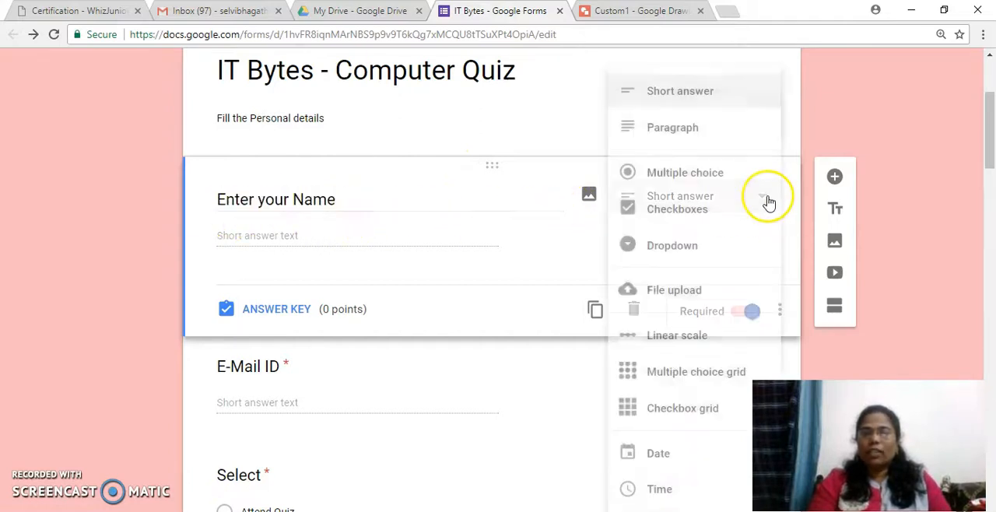
pyautogui.click(729, 94)
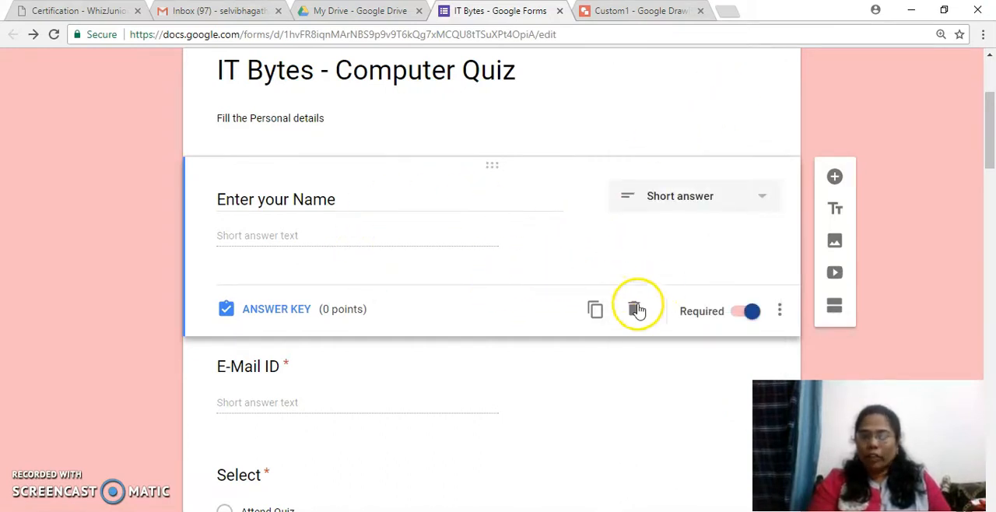
# Step: Add response validation to the "Enter your Name" question and set its rule type to Text
pyautogui.click(781, 312)
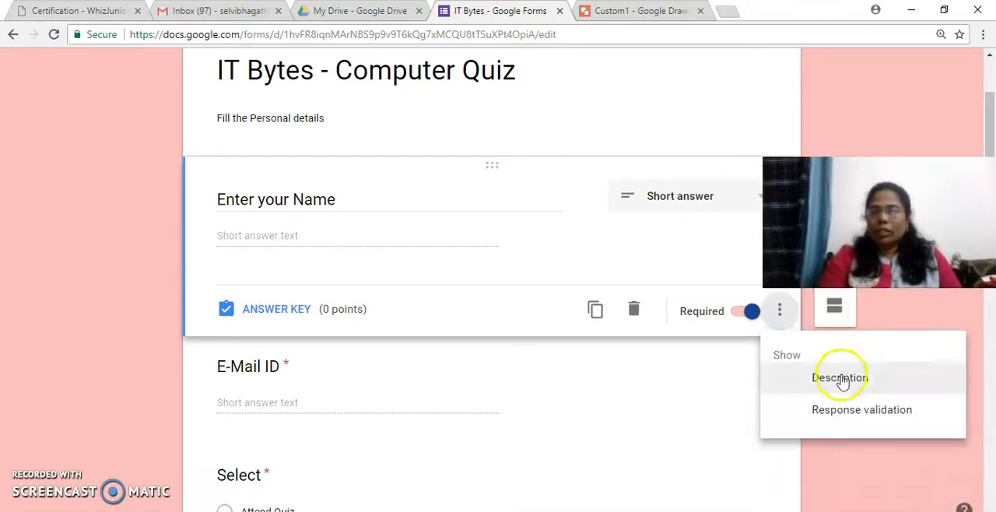
pyautogui.click(838, 410)
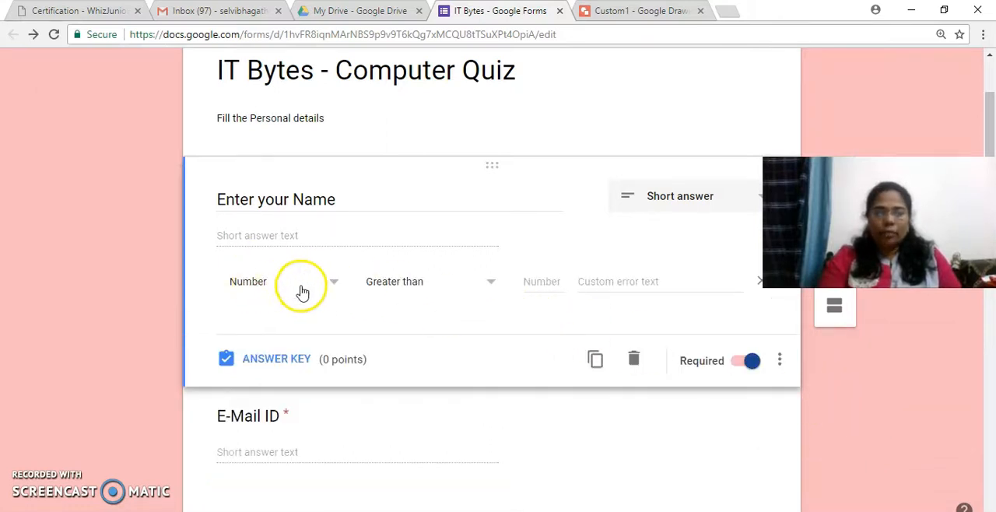
pyautogui.click(335, 286)
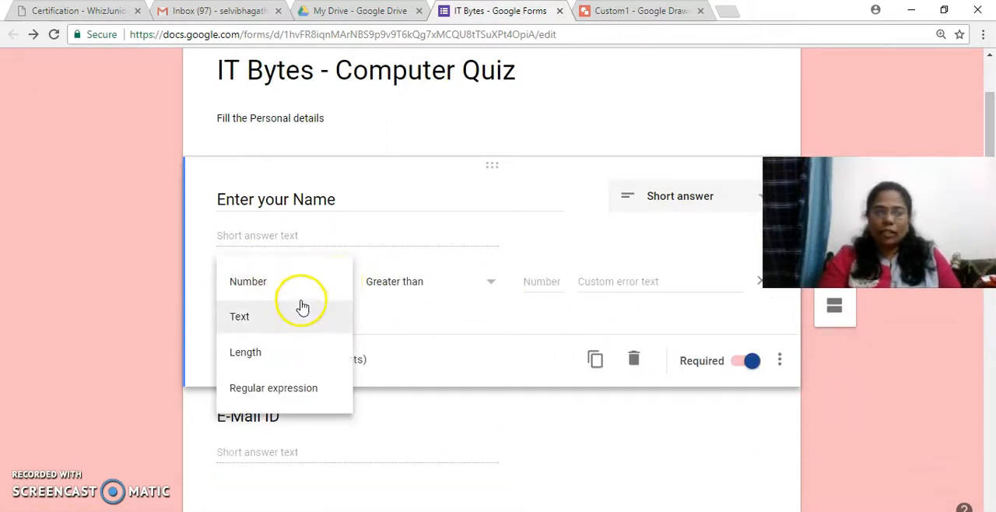
pyautogui.click(299, 315)
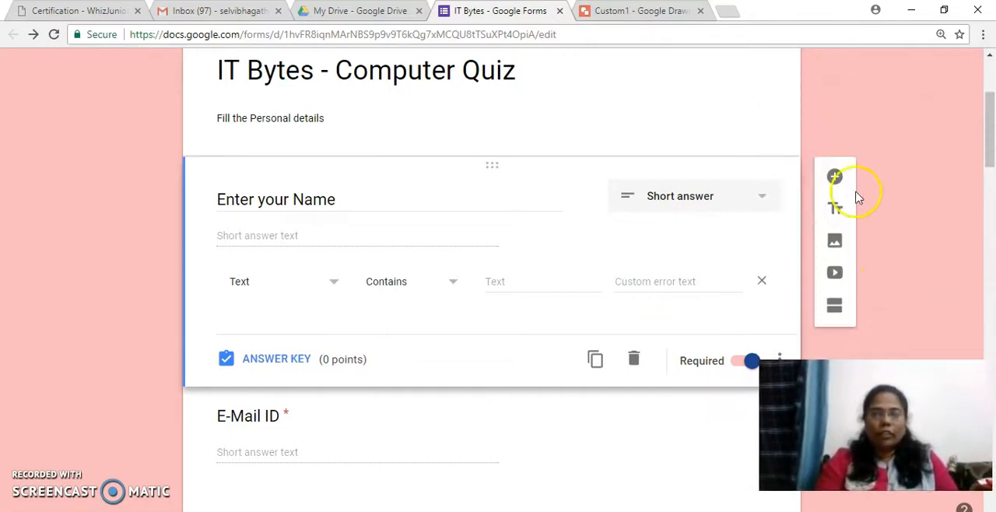
# Step: Add response validation to the "E-Mail ID" question, requiring Text that is an Email address
pyautogui.click(644, 442)
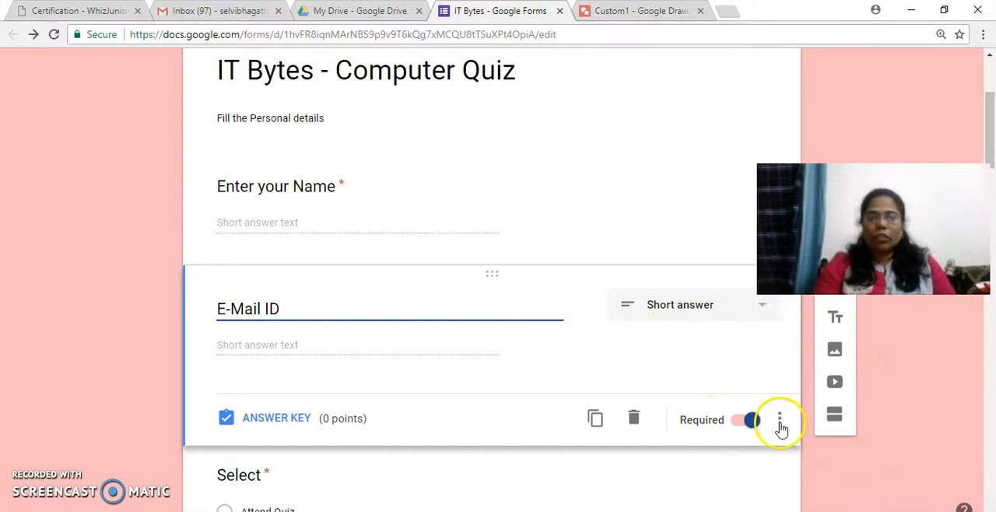
pyautogui.click(780, 420)
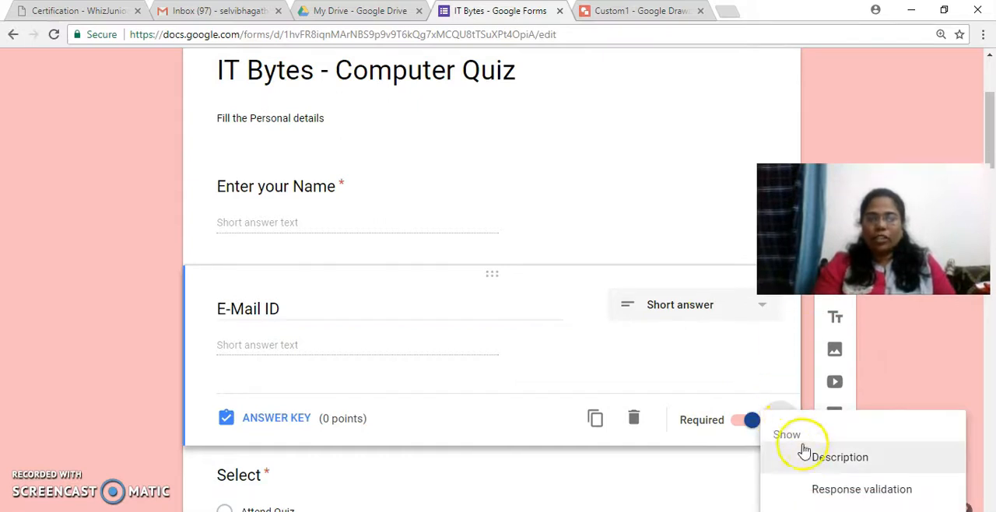
pyautogui.click(820, 491)
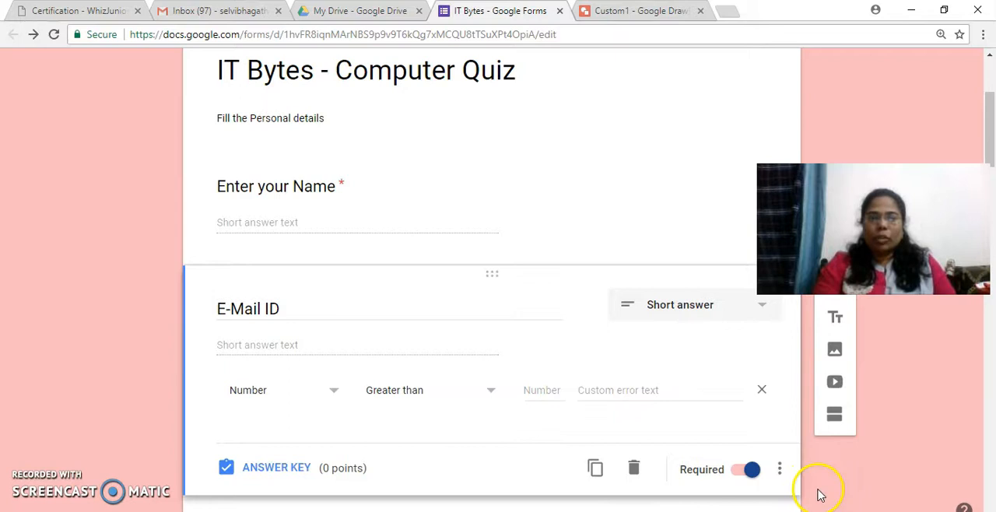
pyautogui.click(333, 394)
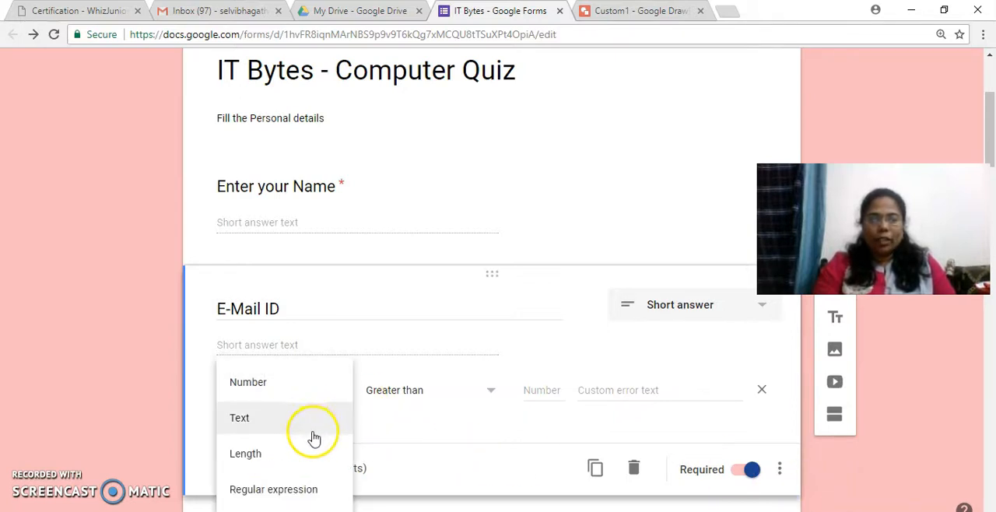
pyautogui.click(315, 426)
pyautogui.click(452, 395)
pyautogui.click(432, 461)
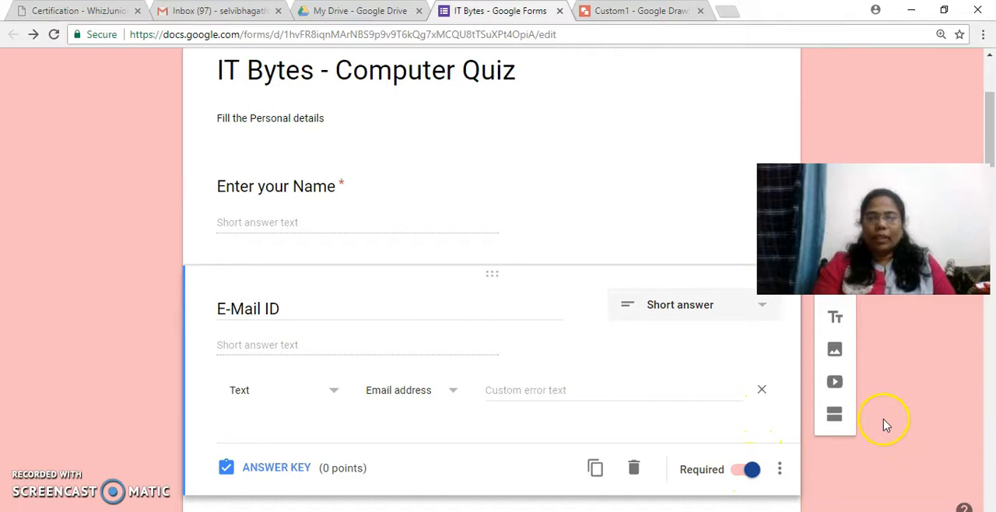
# Step: Set the "Attend Quiz" option of the Select question to go to section 2 (IT Bytes - Computer Quiz)
pyautogui.moveTo(969, 359); pyautogui.dragTo(983, 350)
pyautogui.scroll(-10, 988, 357)
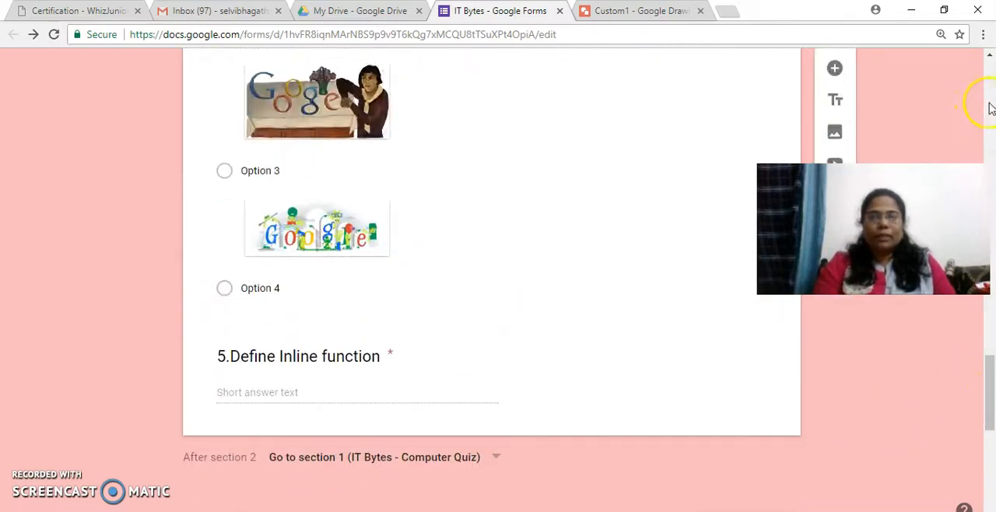
pyautogui.scroll(10, 990, 107)
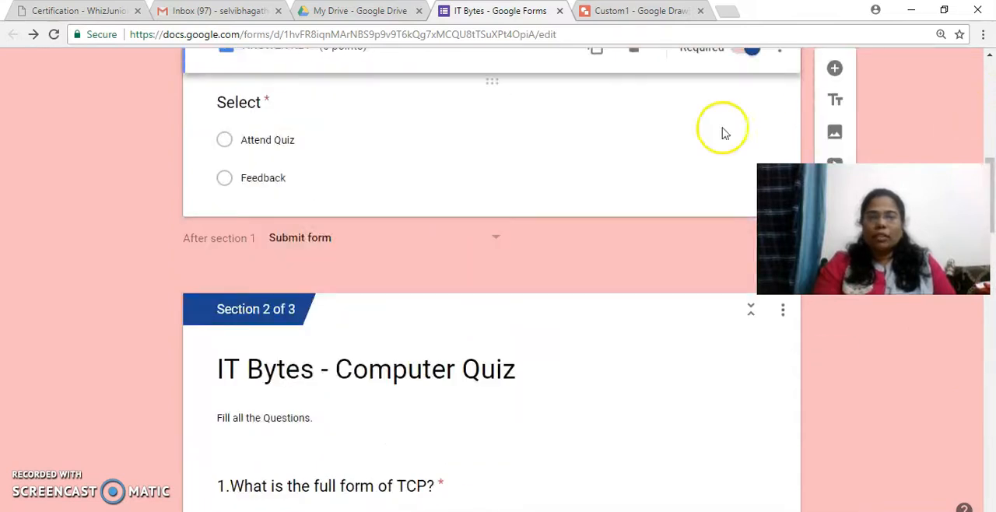
pyautogui.click(620, 145)
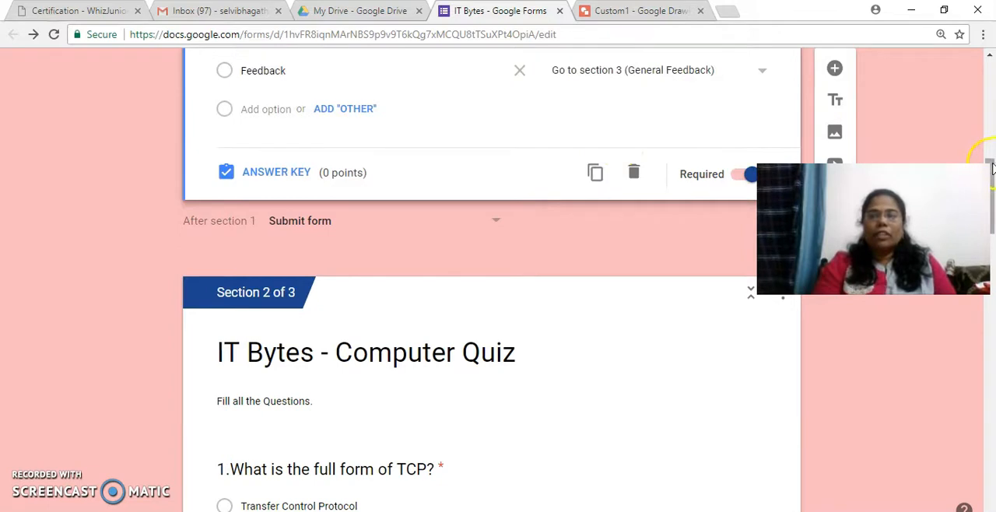
pyautogui.moveTo(990, 167); pyautogui.dragTo(990, 154)
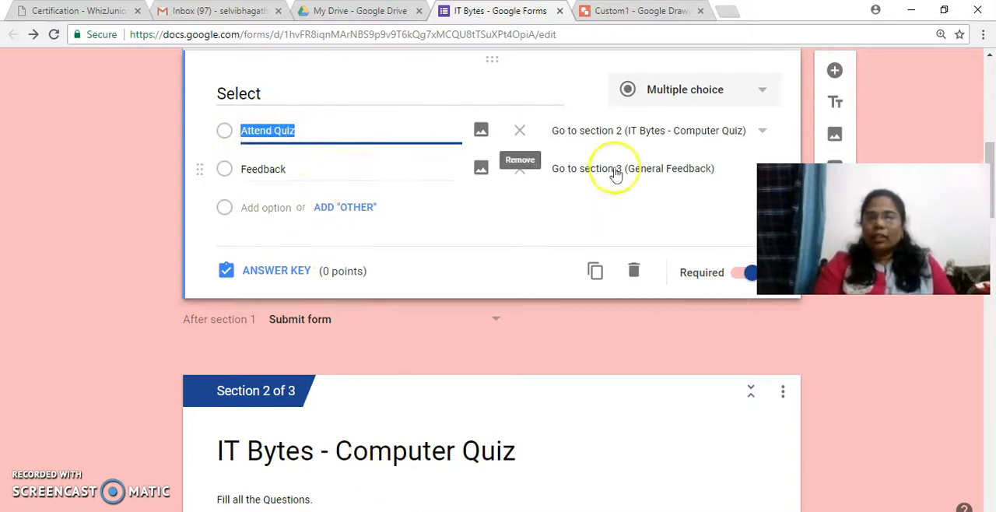
pyautogui.click(763, 133)
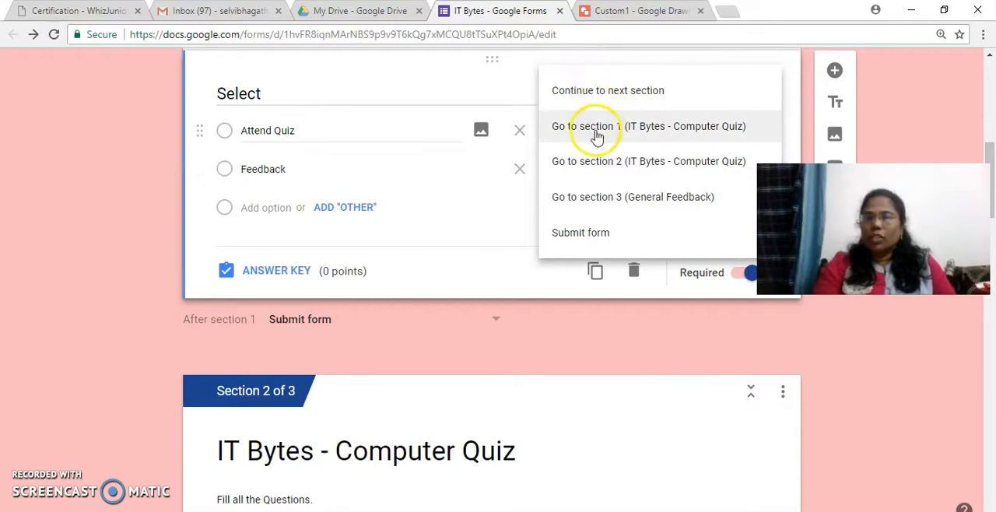
pyautogui.click(613, 170)
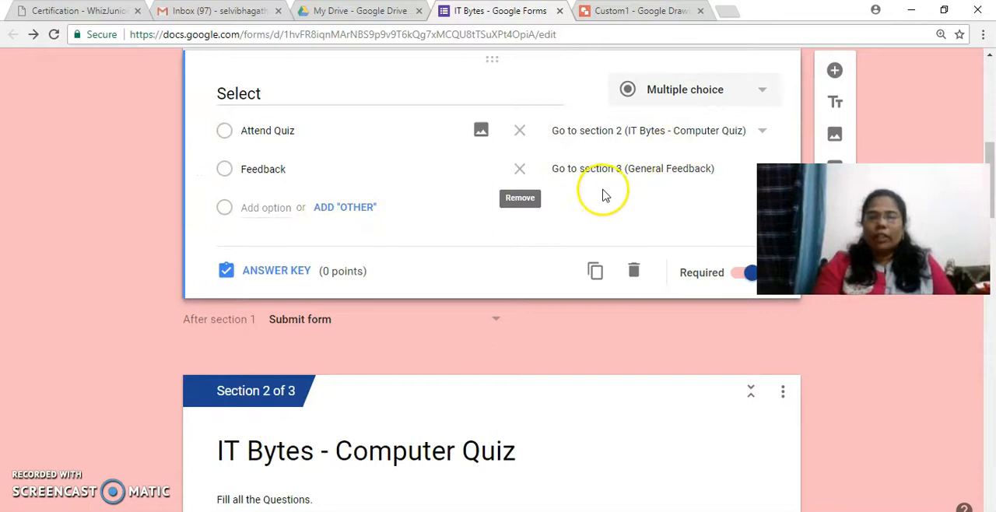
# Step: Set the navigation after section 1 to Submit form and reopen the Select question
pyautogui.click(499, 321)
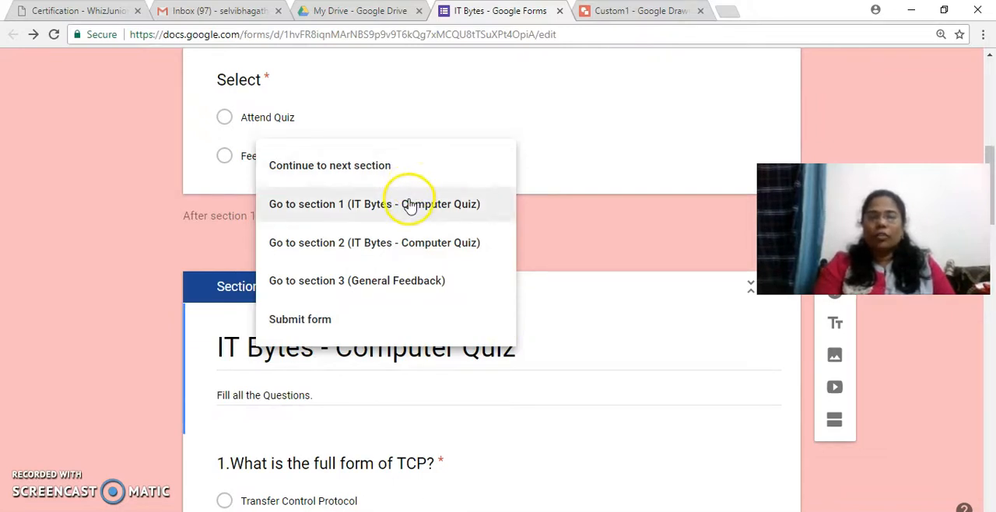
pyautogui.click(384, 321)
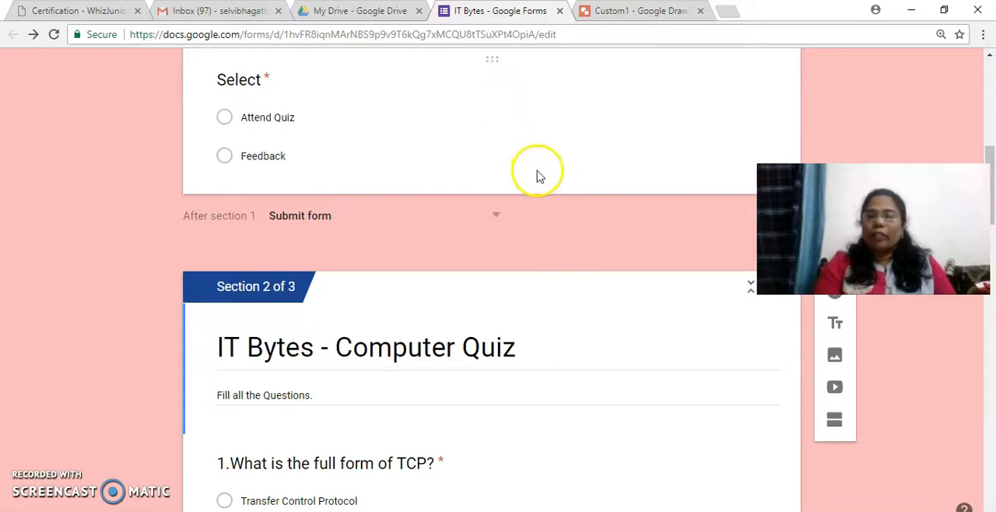
pyautogui.click(665, 150)
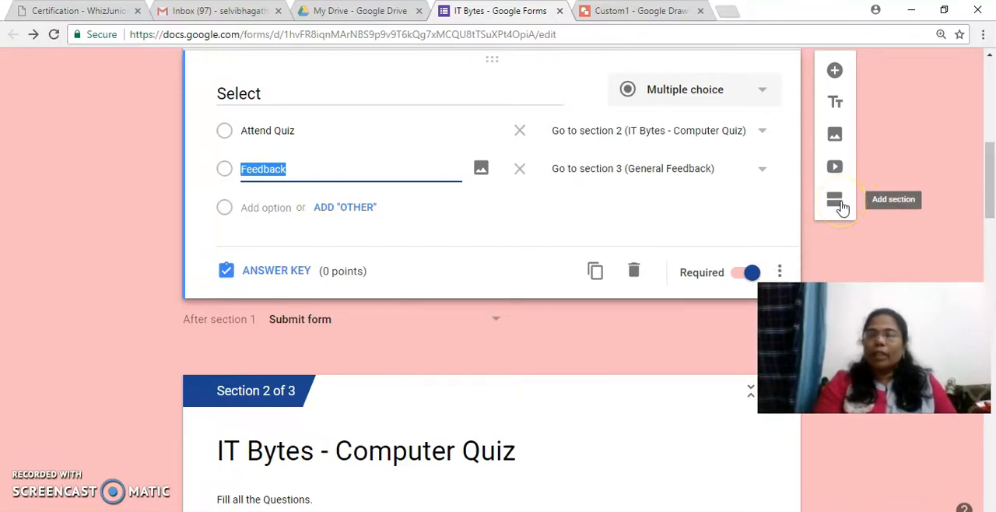
# Step: Review the quiz section's question 1 on the full form of TCP and open its answer key to examine the points and feedback
pyautogui.click(620, 436)
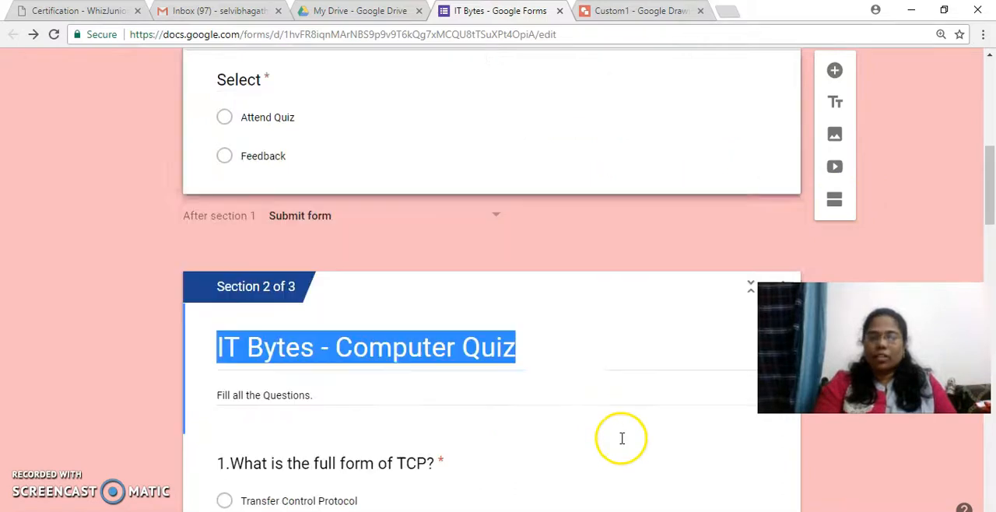
pyautogui.moveTo(989, 206); pyautogui.dragTo(991, 246)
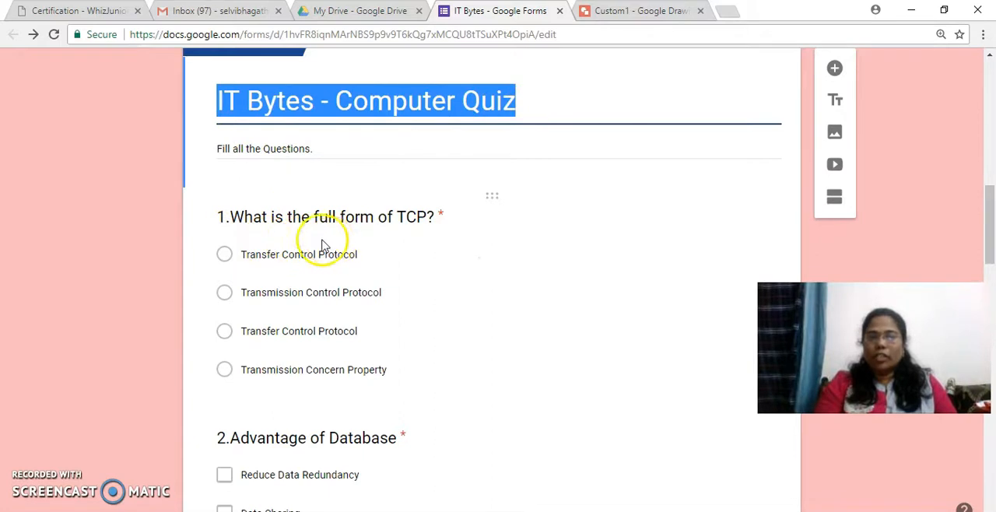
pyautogui.click(533, 269)
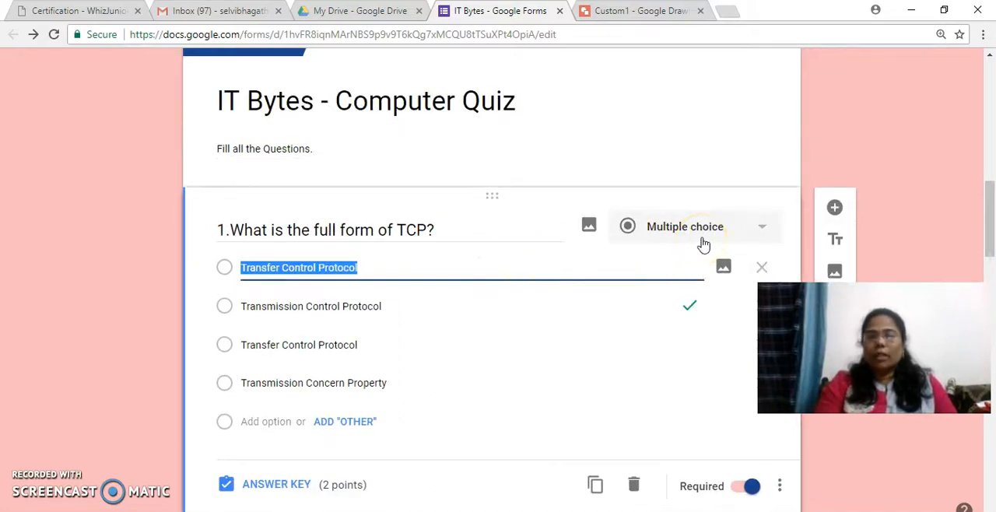
pyautogui.moveTo(990, 248); pyautogui.dragTo(989, 270)
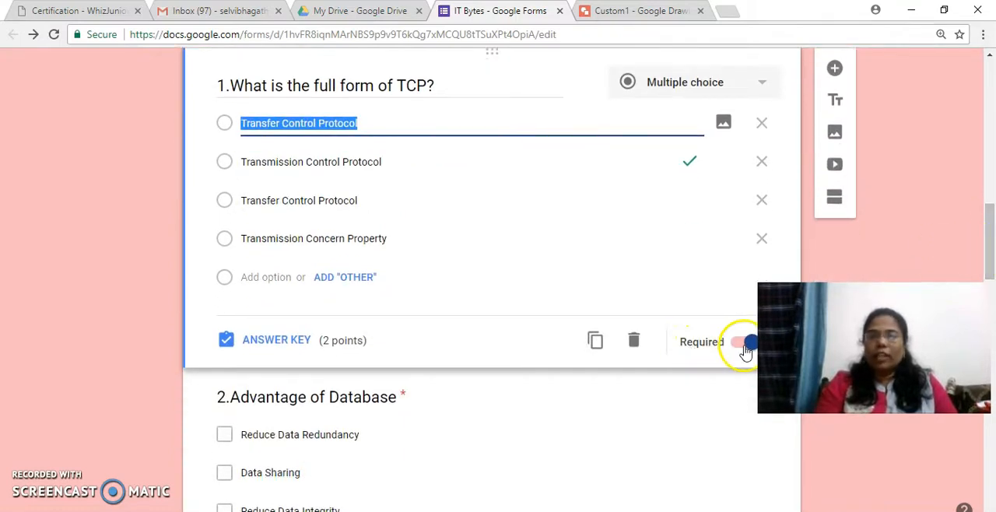
pyautogui.click(284, 345)
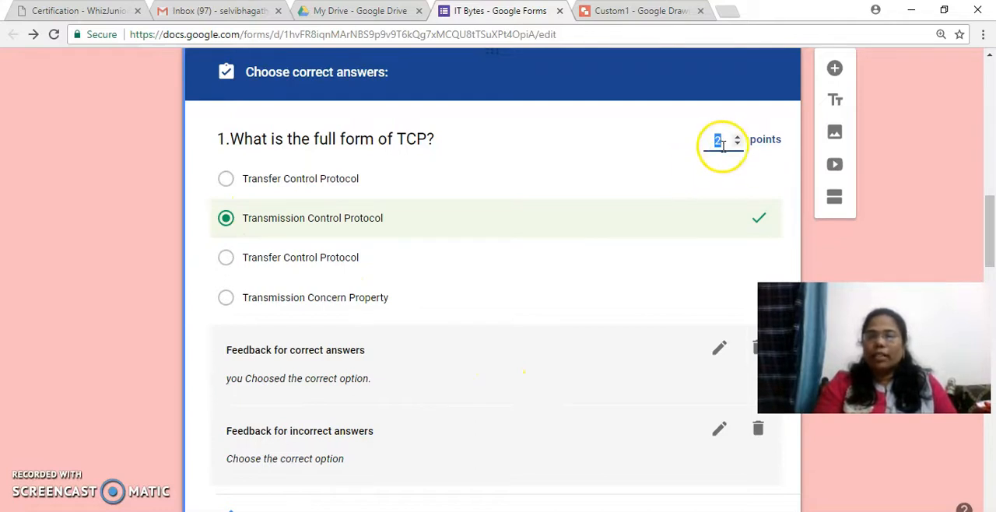
# Step: Examine the question types and marked answers of question 2, "Advantage of Database", and question 3, "In which year Google was introduced?"
pyautogui.moveTo(993, 214); pyautogui.dragTo(993, 276)
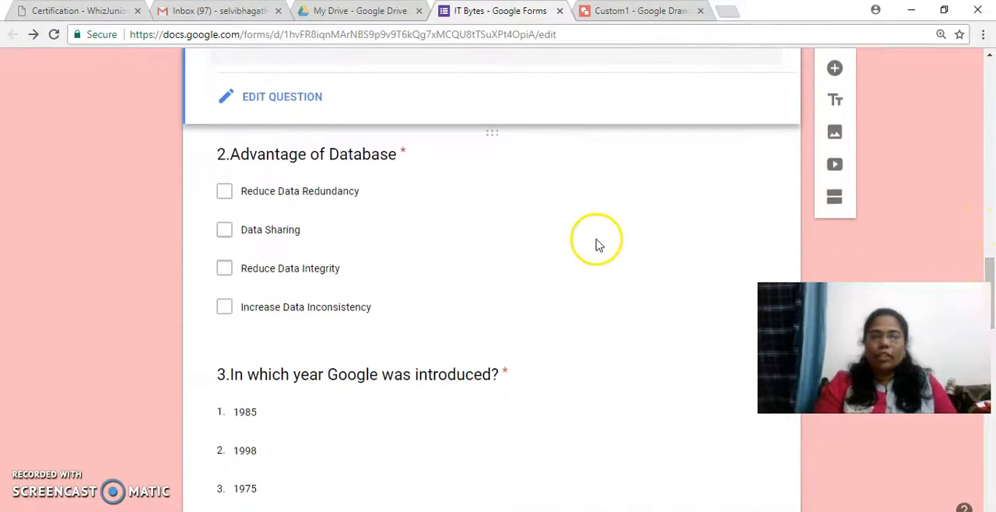
pyautogui.click(576, 312)
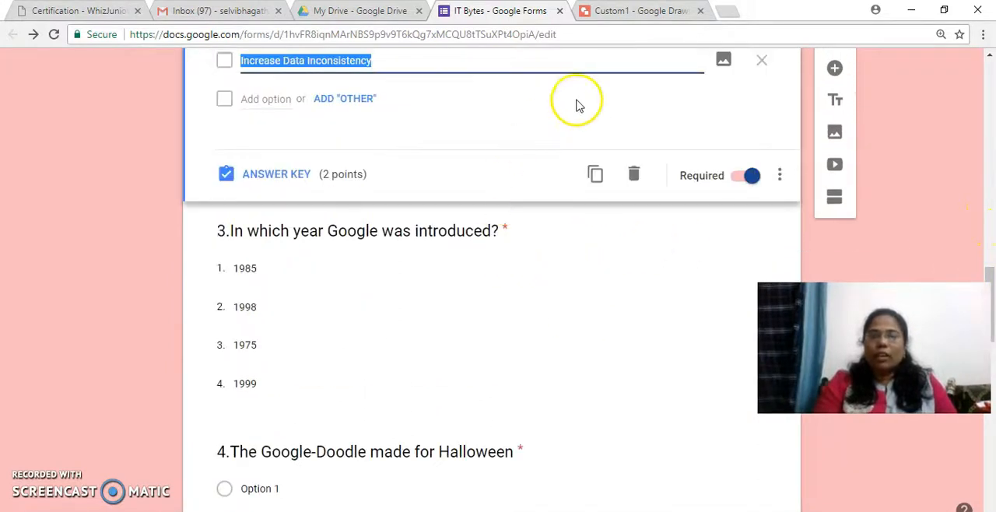
pyautogui.moveTo(990, 276); pyautogui.dragTo(991, 244)
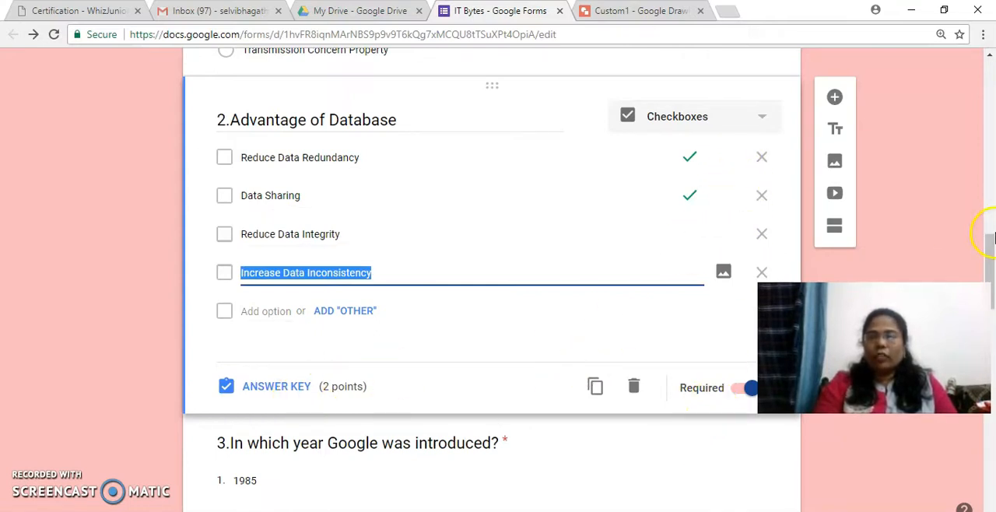
pyautogui.moveTo(988, 245); pyautogui.dragTo(988, 292)
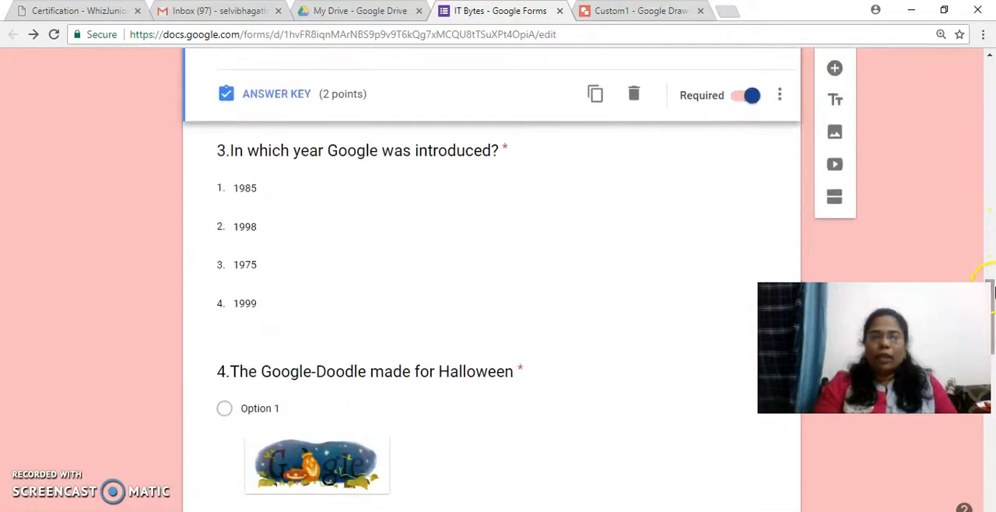
pyautogui.click(598, 255)
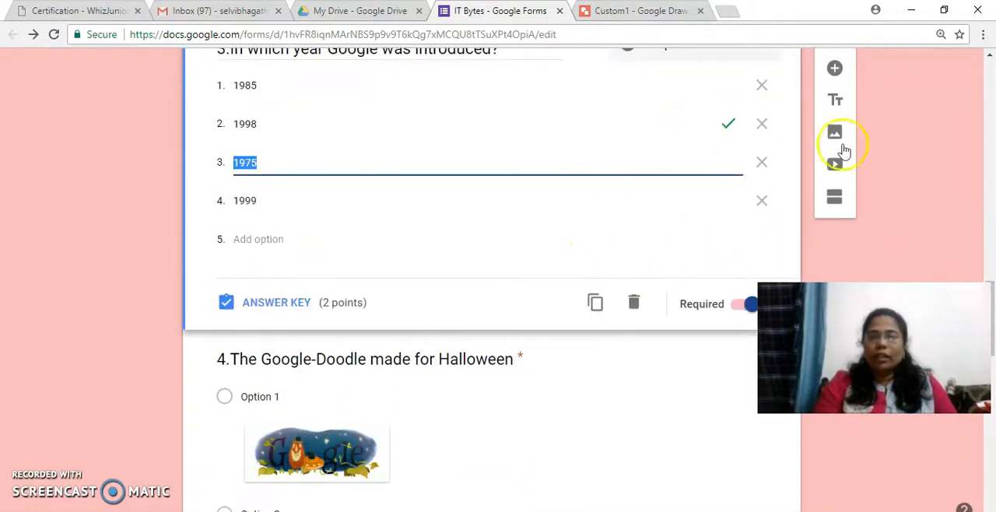
pyautogui.moveTo(994, 338); pyautogui.dragTo(994, 320)
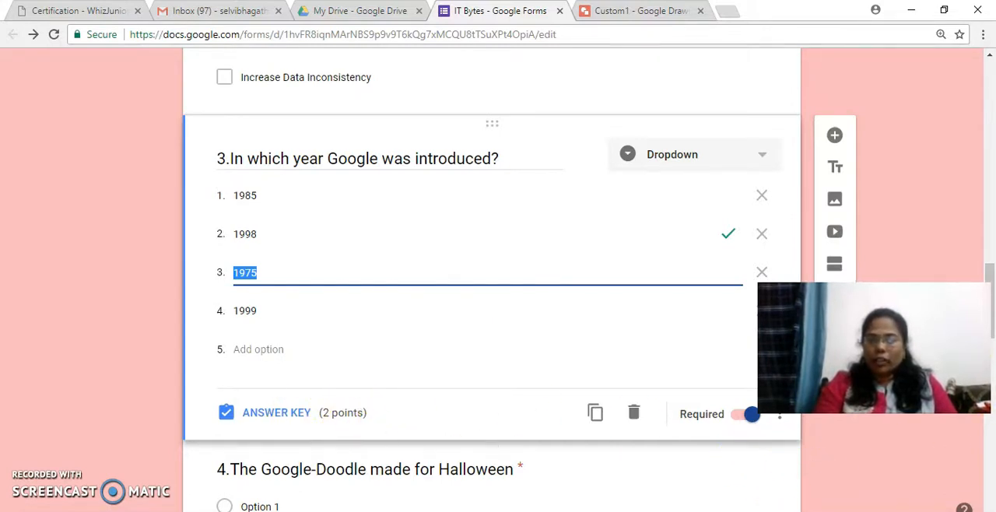
pyautogui.scroll(-3, 991, 274)
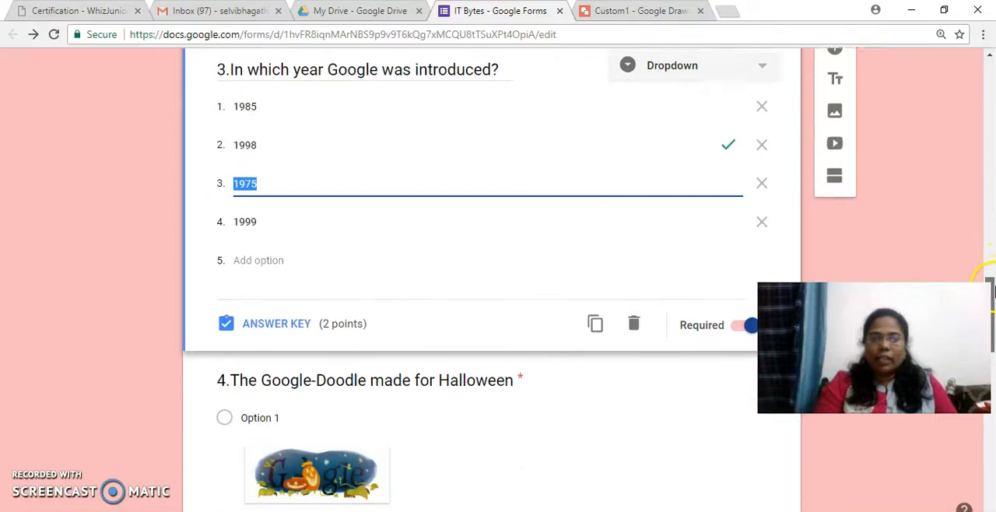
# Step: Upload the image "download" from the images folder to Option 4 of question 4, "The Google-Doodle made for Halloween"
pyautogui.click(608, 302)
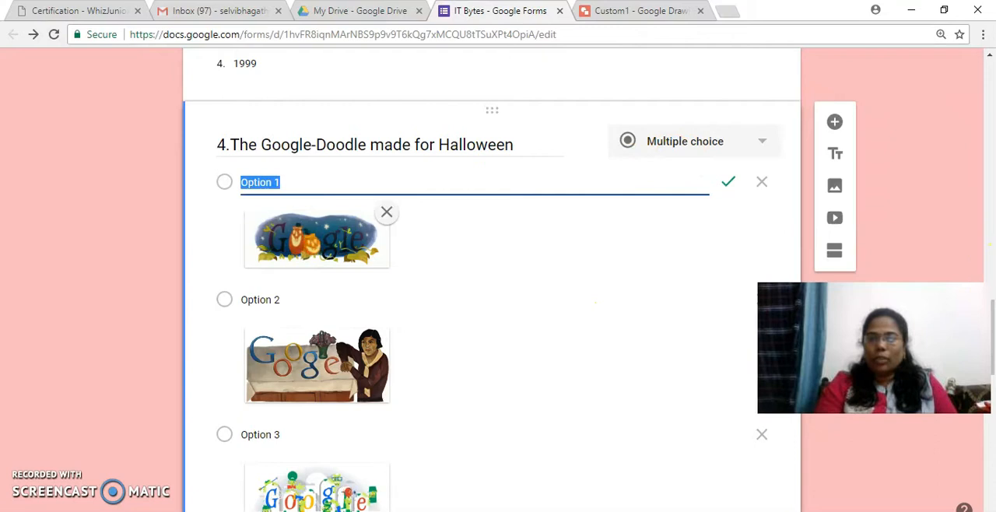
pyautogui.scroll(-3, 992, 327)
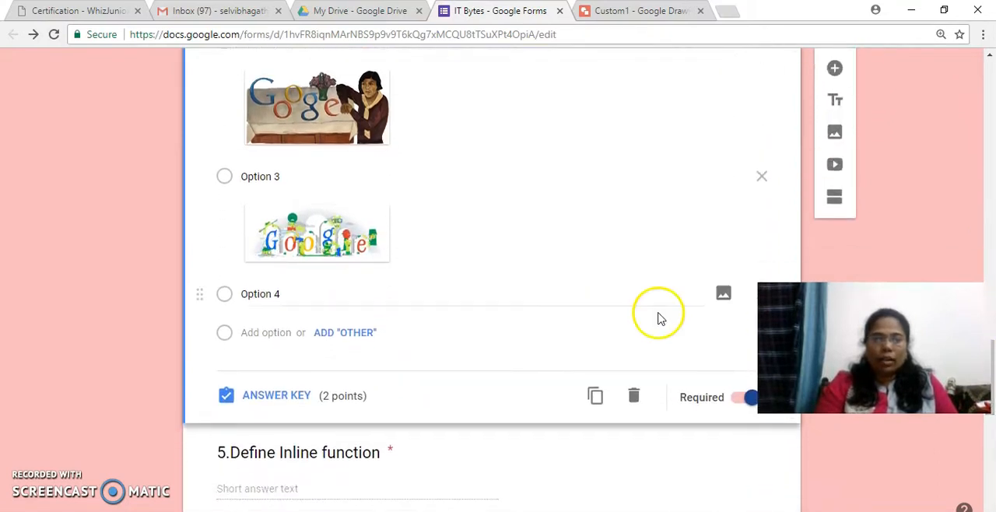
pyautogui.click(301, 294)
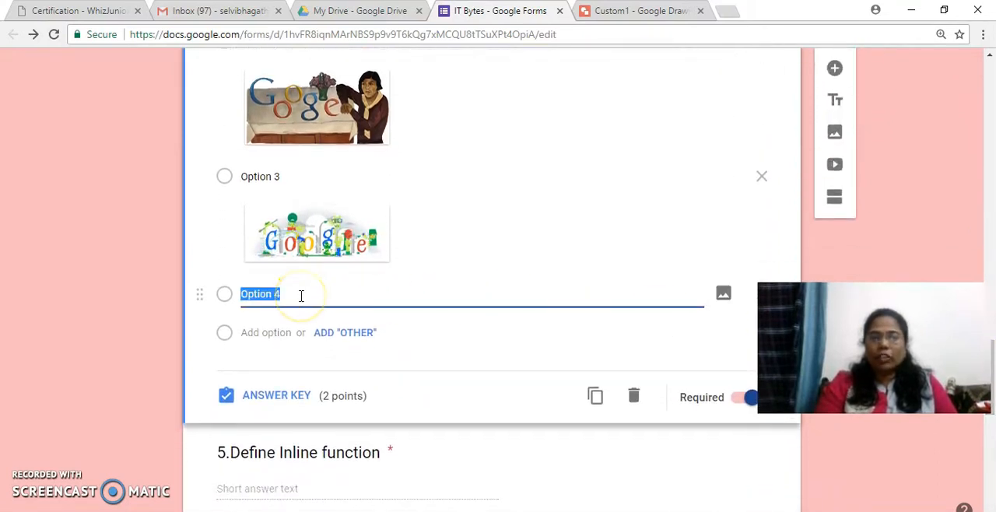
pyautogui.click(724, 299)
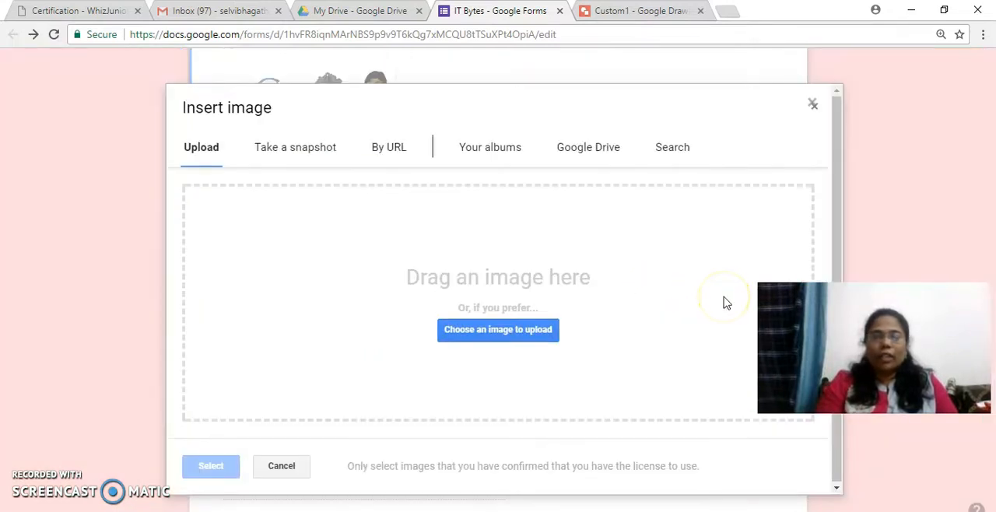
pyautogui.click(493, 330)
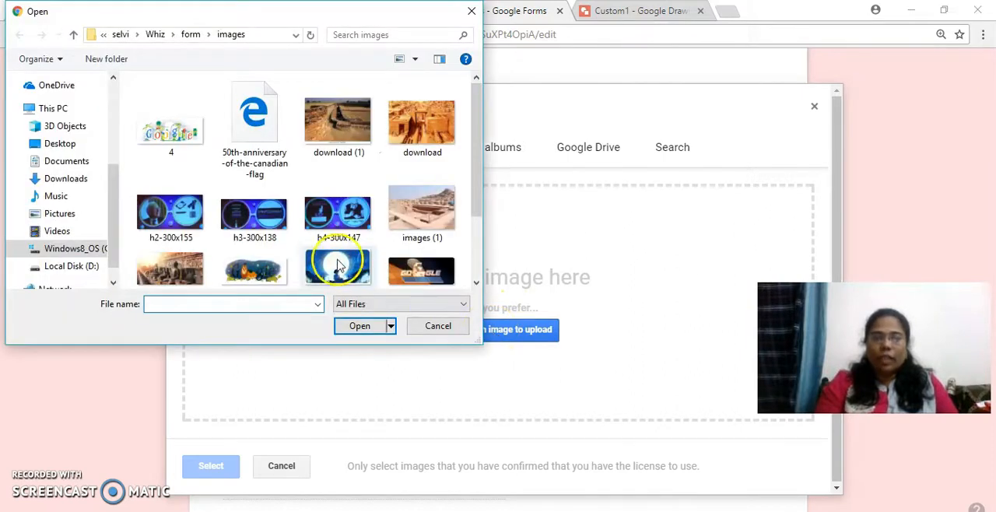
pyautogui.click(422, 132)
pyautogui.doubleClick(422, 132)
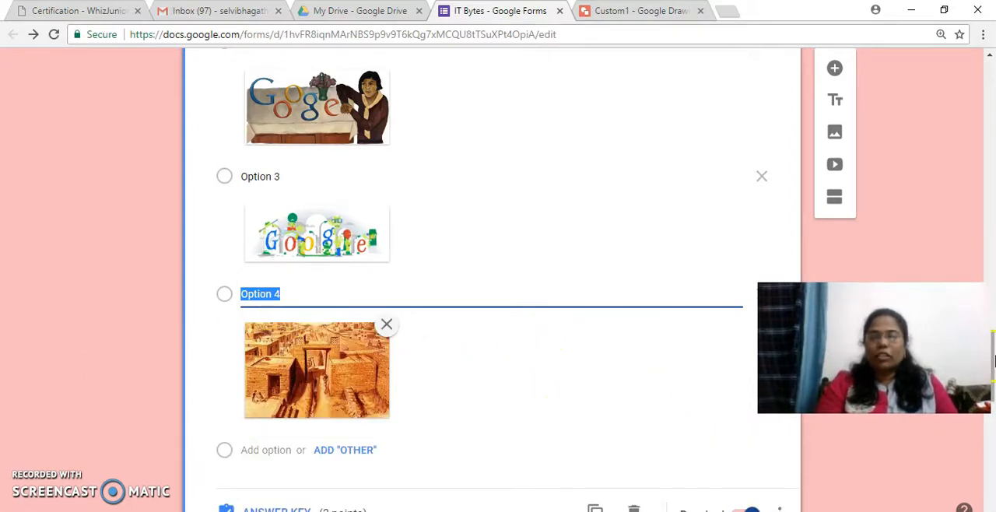
# Step: Examine question 5, "Define Inline function", including its question type, correct answer and the navigation after section 2
pyautogui.moveTo(992, 362); pyautogui.dragTo(992, 388)
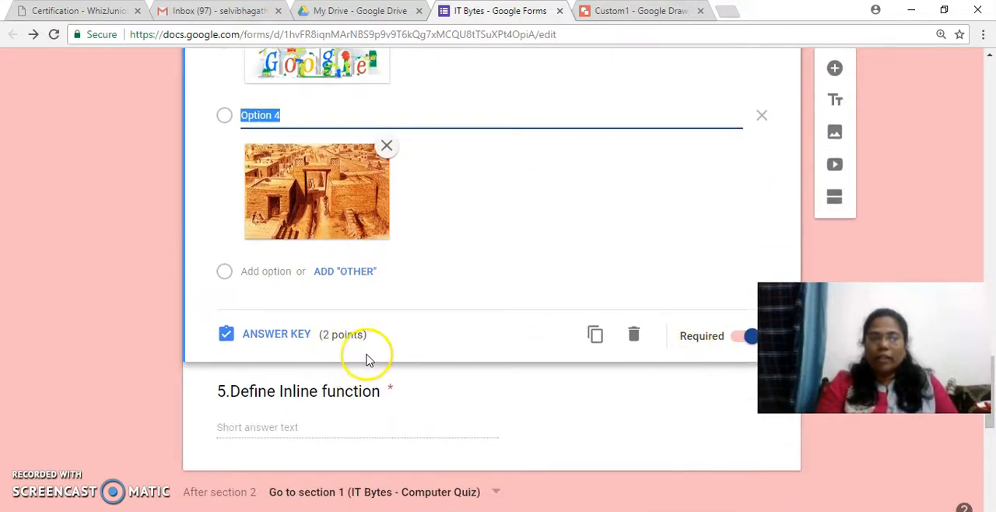
pyautogui.click(409, 408)
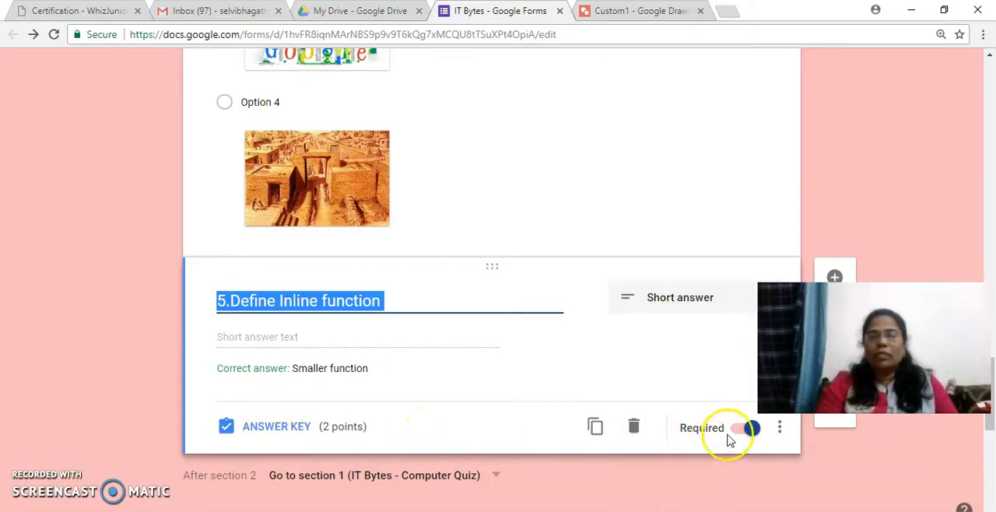
pyautogui.moveTo(992, 424); pyautogui.dragTo(992, 449)
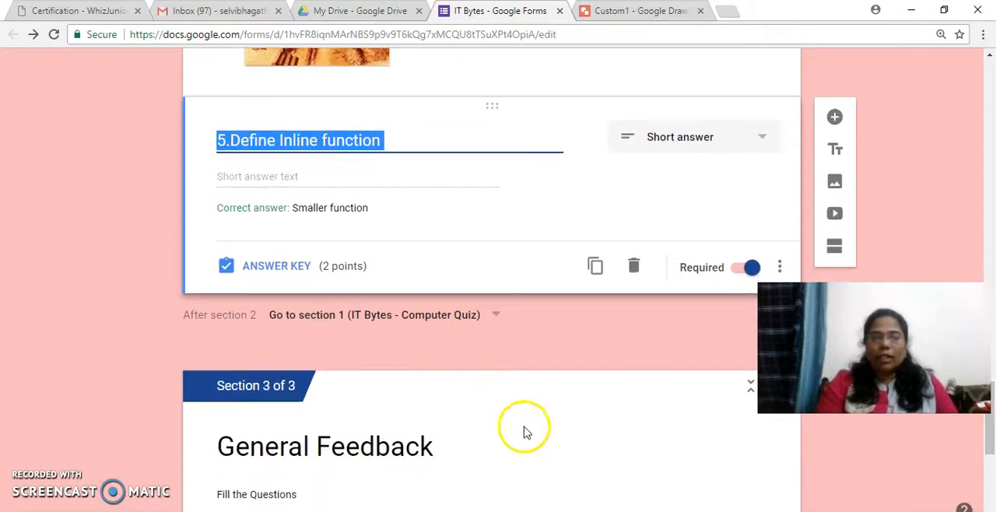
# Step: Add a "Google Keep" row and a "May be" column to the "Which Google App you like to Learn more about?" grid question
pyautogui.moveTo(990, 430); pyautogui.dragTo(992, 469)
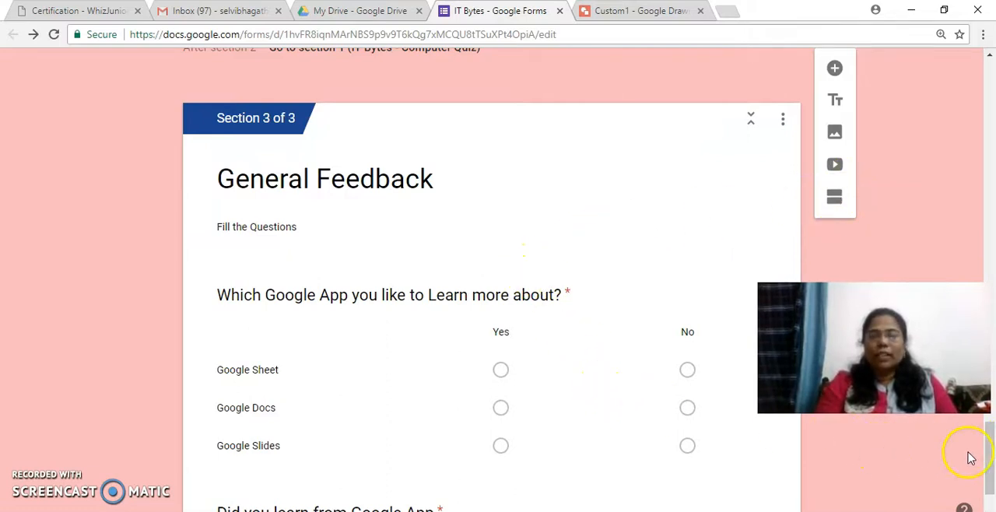
pyautogui.moveTo(992, 465); pyautogui.dragTo(994, 483)
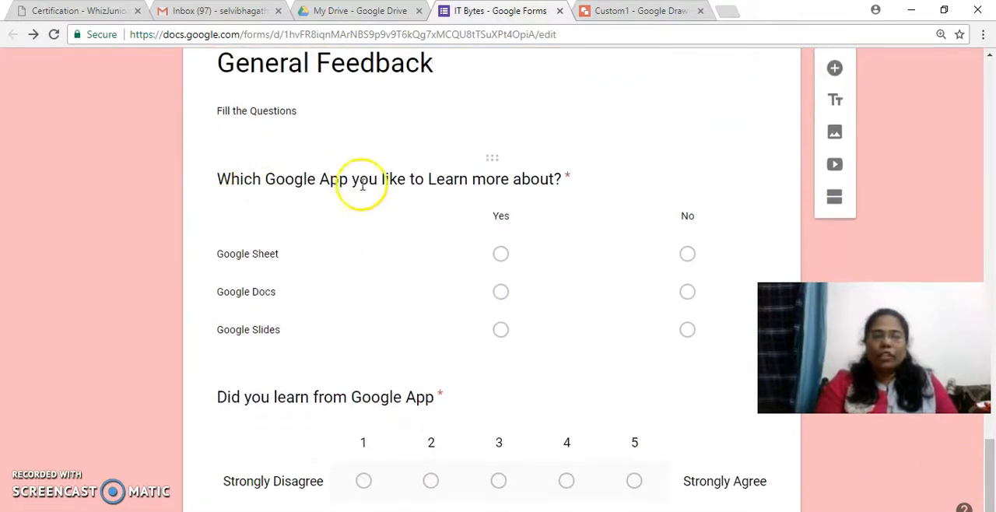
pyautogui.click(579, 207)
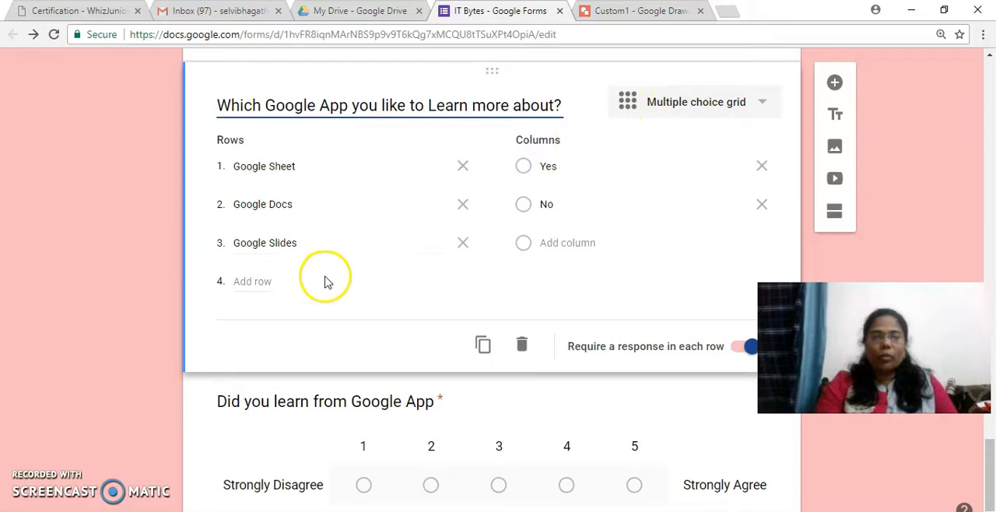
pyautogui.click(272, 280)
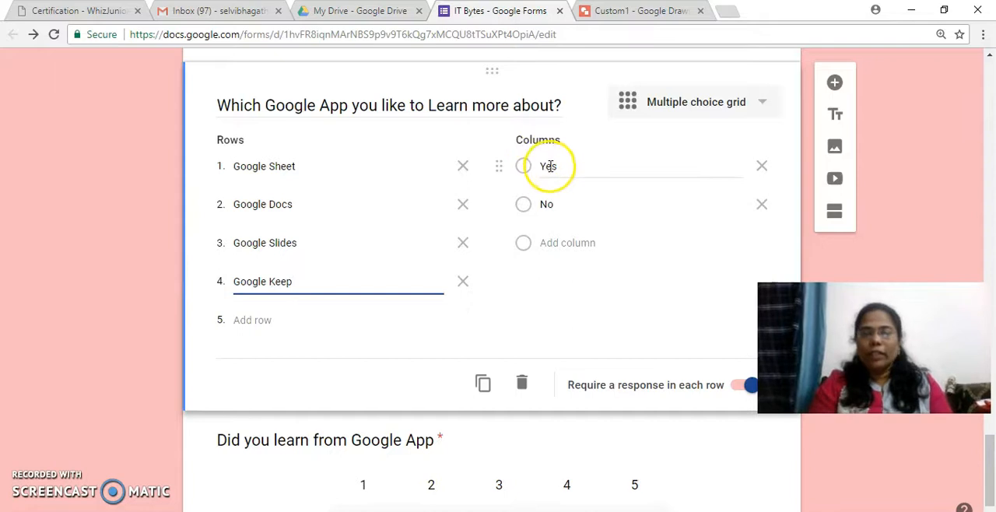
pyautogui.click(554, 241)
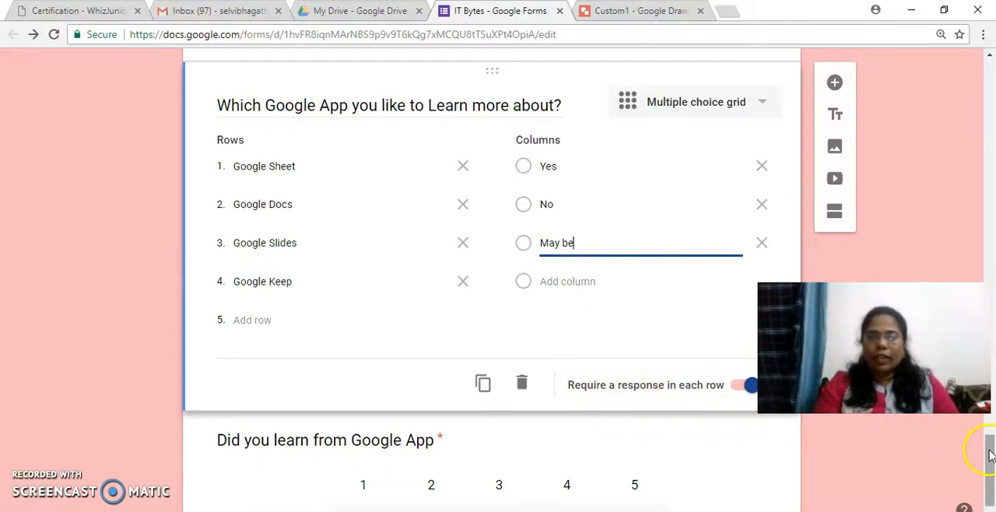
# Step: Open the "Did you learn from Google App" question to examine its linear scale range and labels
pyautogui.scroll(-1, 991, 455)
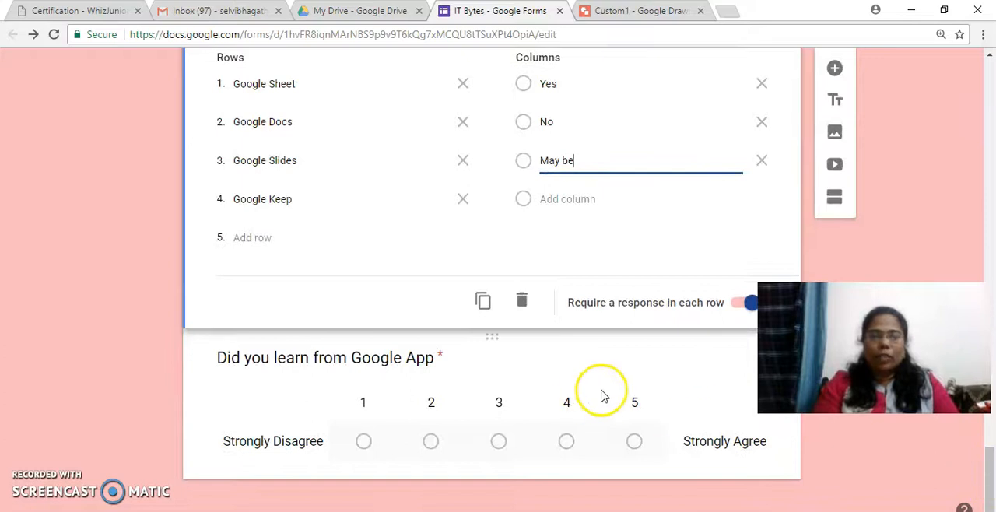
pyautogui.click(584, 375)
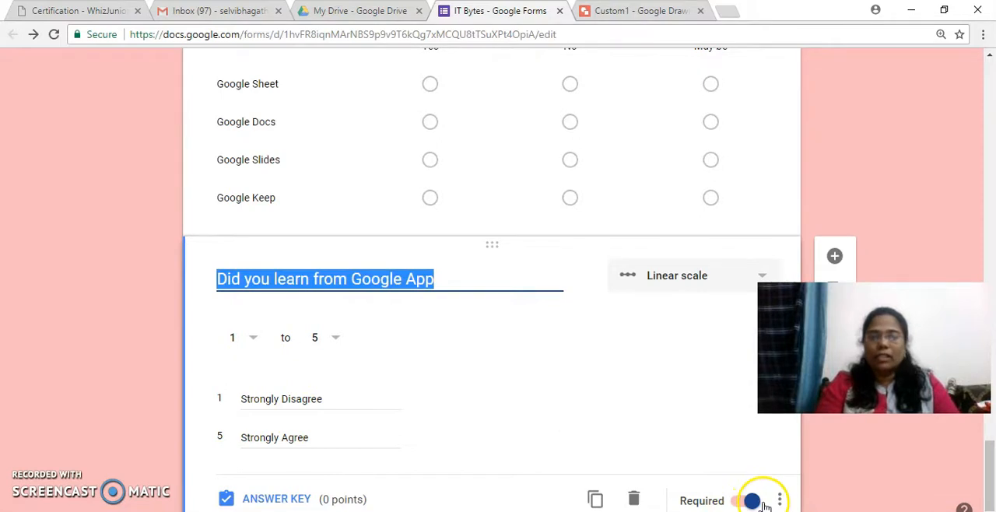
# Step: Examine the form's theme colours, the Custom1 header drawing in Google Drawings and the gallery of theme images
pyautogui.moveTo(991, 498); pyautogui.dragTo(985, 67)
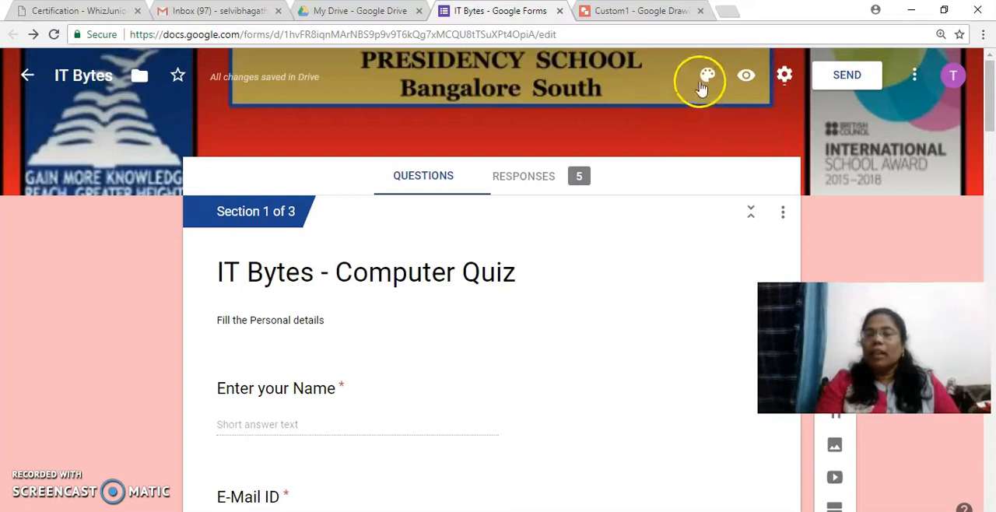
pyautogui.click(704, 81)
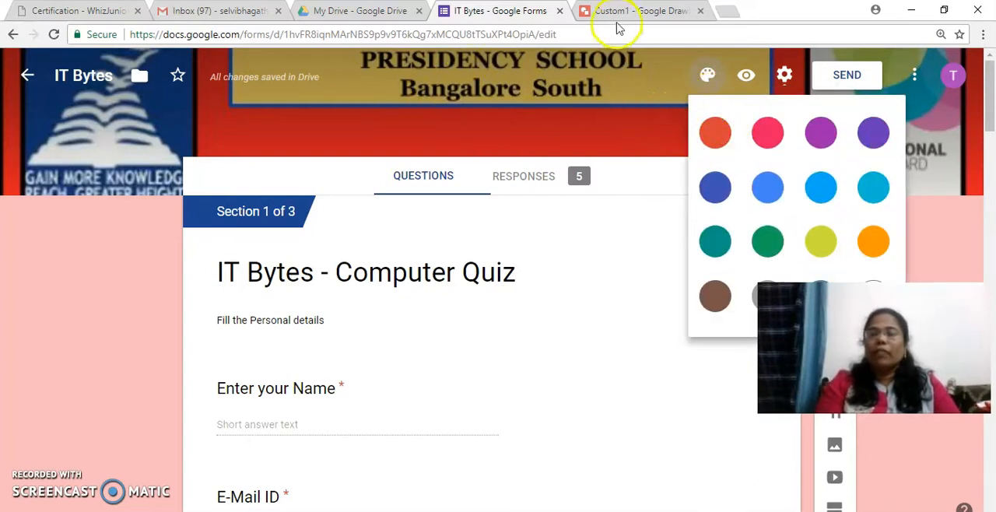
pyautogui.click(628, 12)
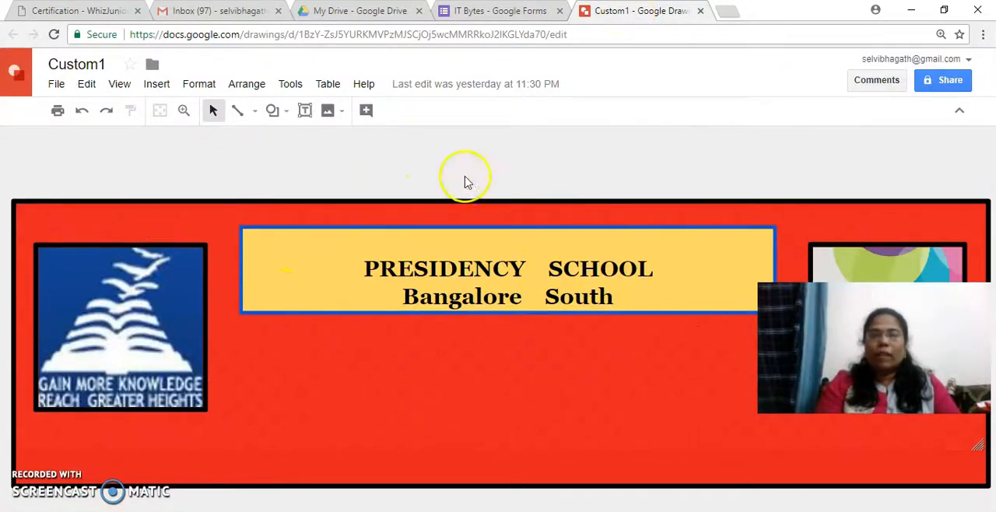
pyautogui.click(475, 12)
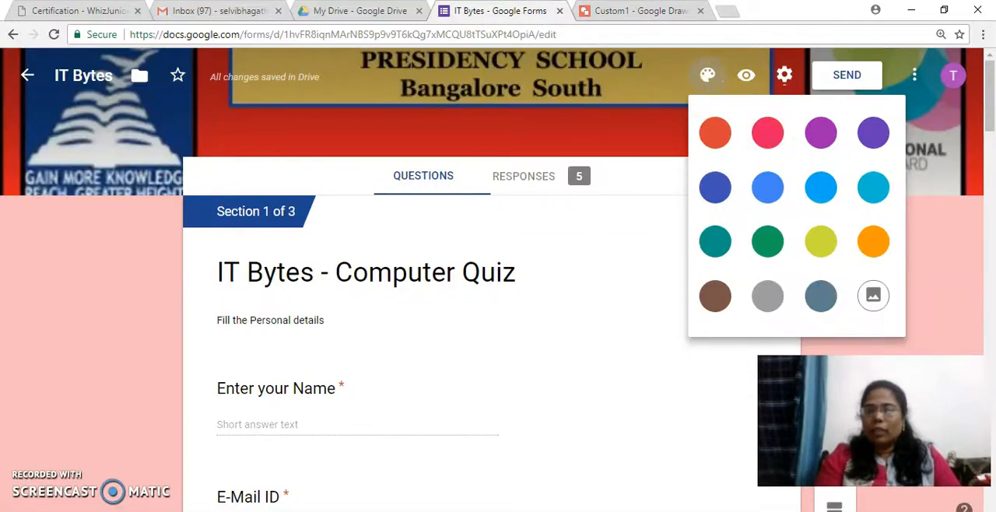
pyautogui.click(876, 294)
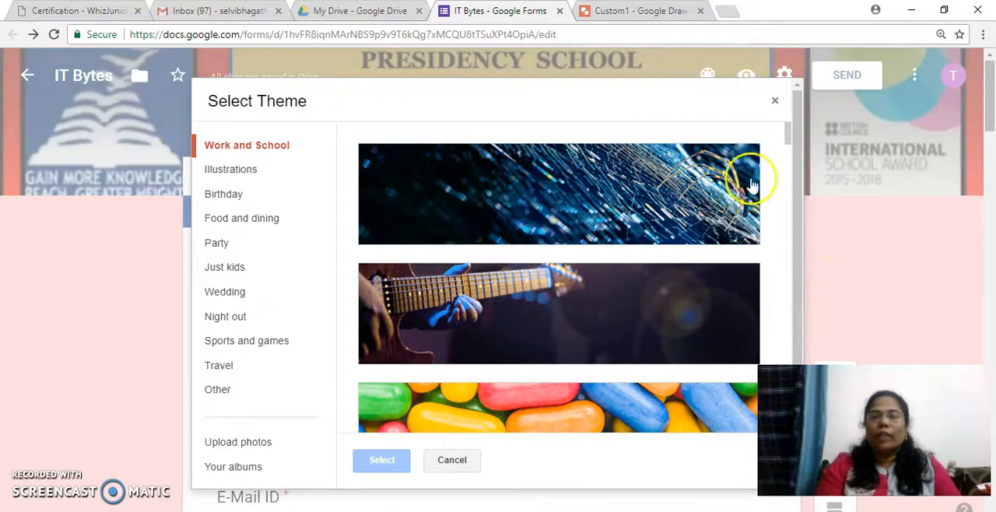
pyautogui.click(774, 105)
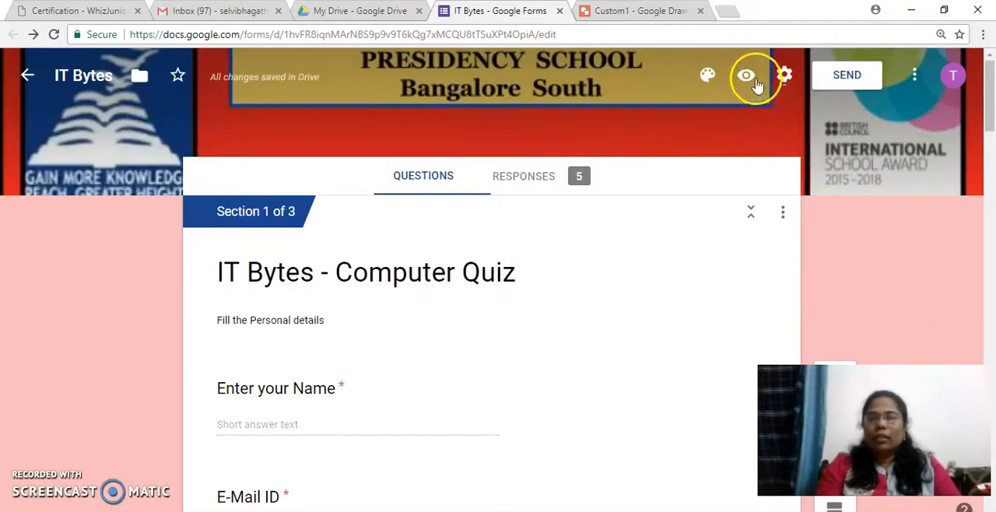
# Step: Preview the IT Bytes computer quiz form as respondents see it
pyautogui.click(746, 78)
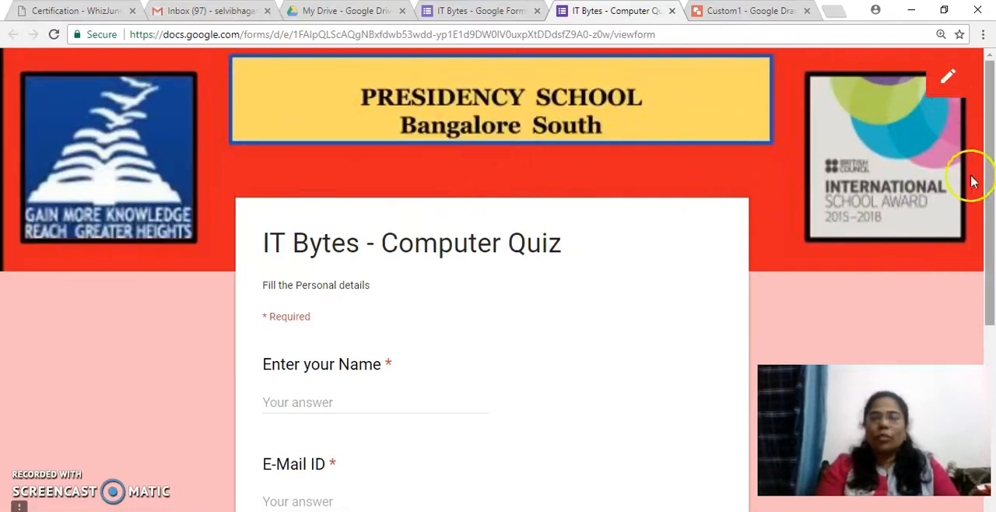
# Step: Fill in the respondent's name and e-mail, choose "Attend Quiz" and continue to the quiz section
pyautogui.moveTo(991, 220); pyautogui.dragTo(986, 296)
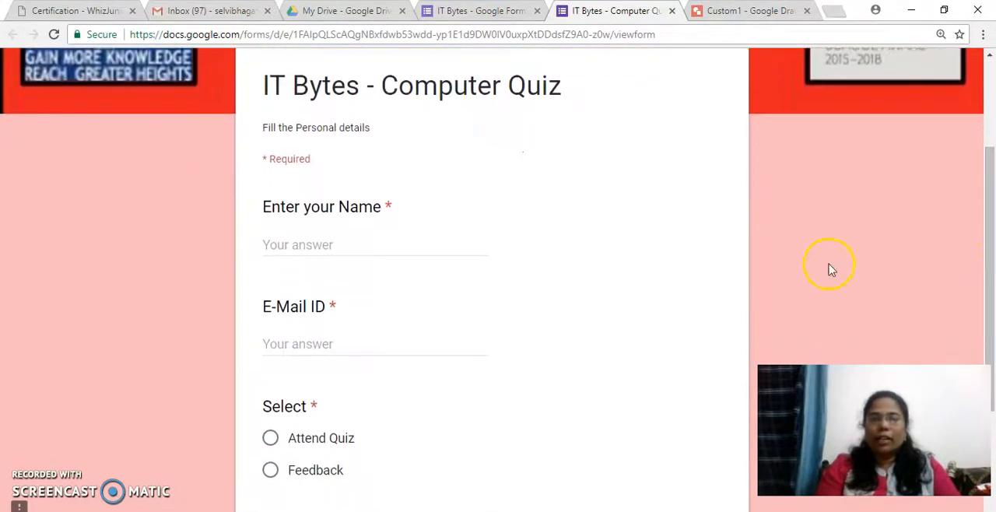
pyautogui.click(332, 244)
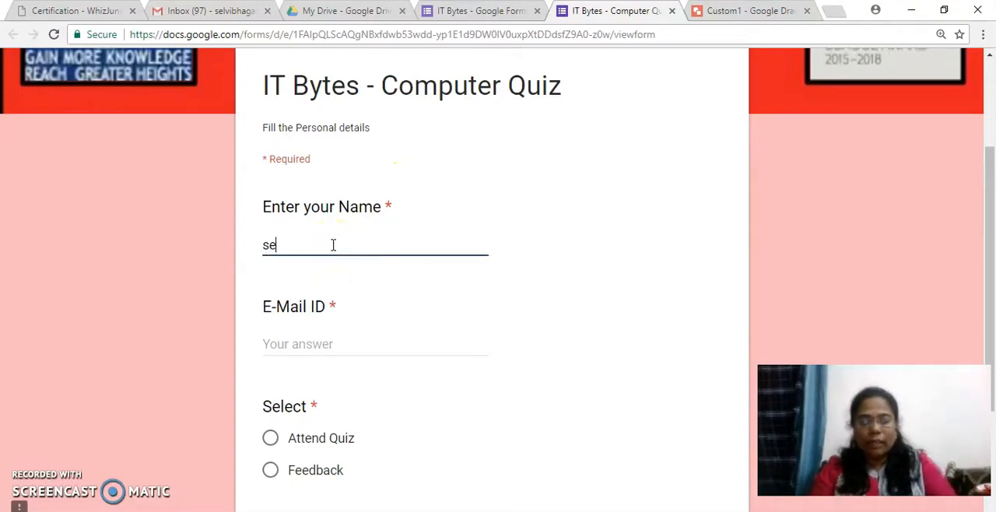
pyautogui.click(310, 345)
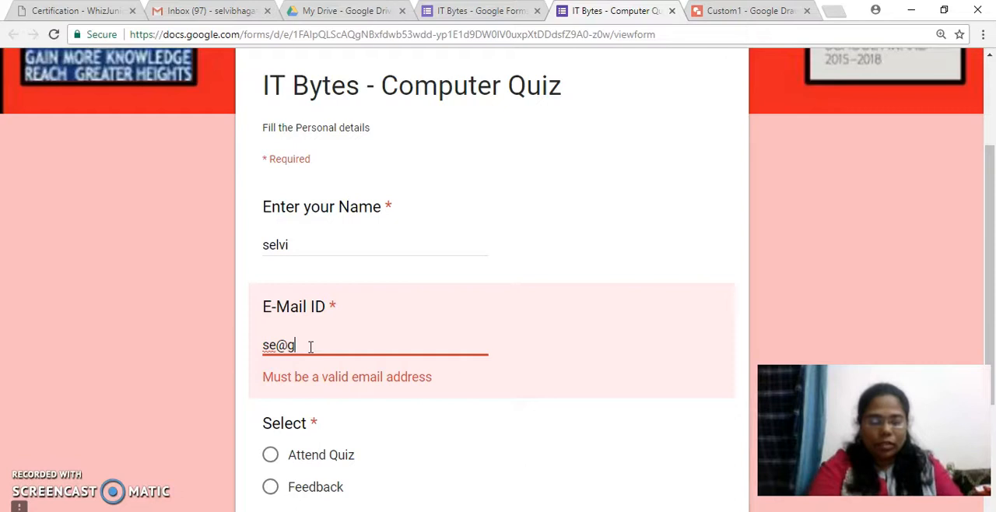
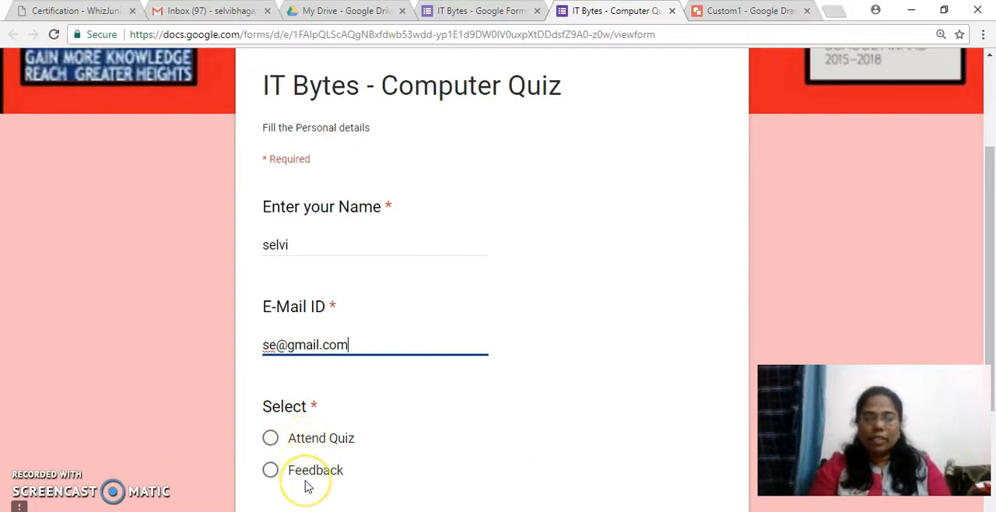
pyautogui.click(270, 439)
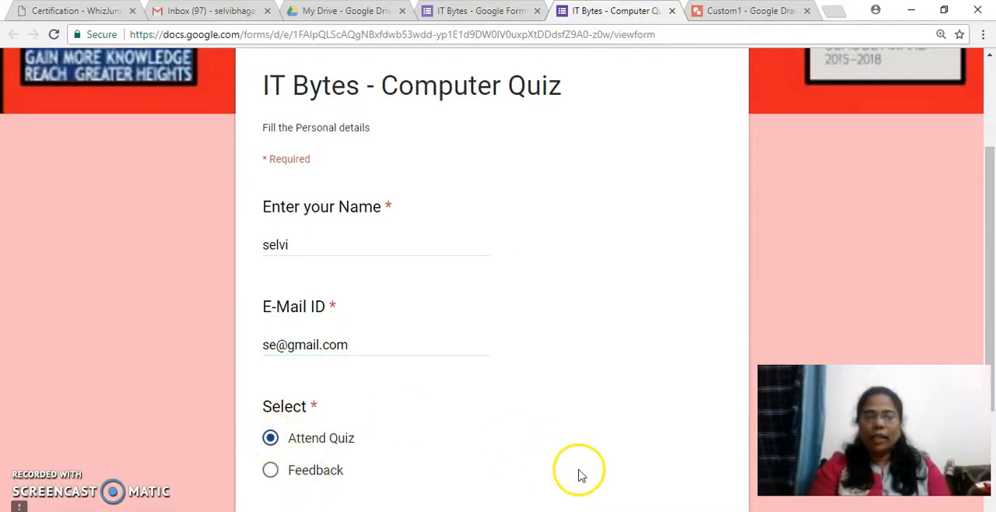
pyautogui.moveTo(989, 308); pyautogui.dragTo(989, 360)
pyautogui.click(298, 453)
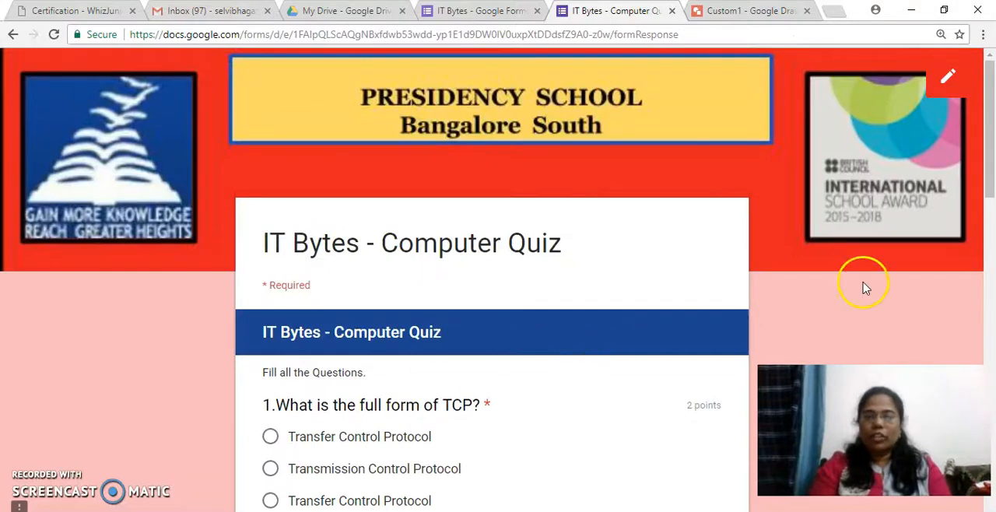
# Step: Answer questions 1 to 3 with "Transmission Control Protocol", "Reduce Data Redundancy" plus "Data Sharing", and 1998
pyautogui.moveTo(988, 165); pyautogui.dragTo(988, 221)
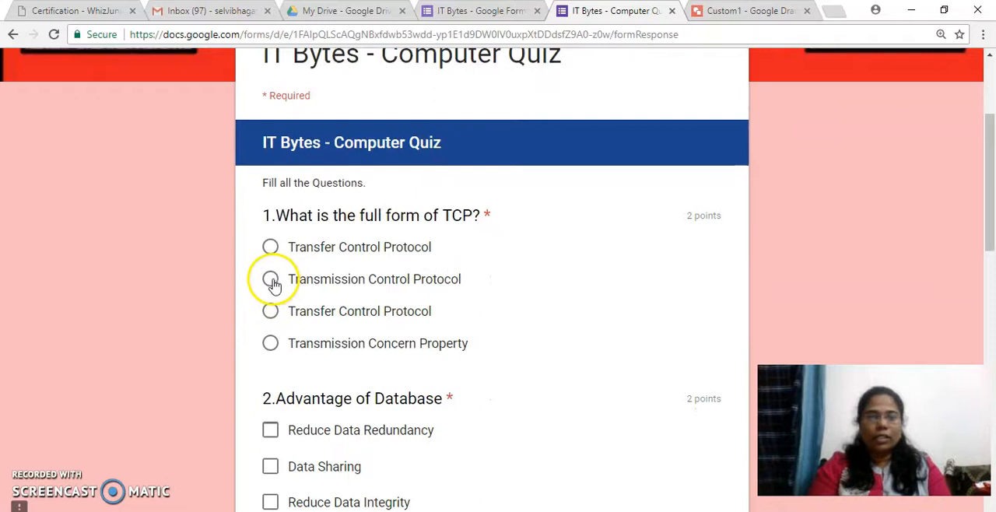
pyautogui.moveTo(986, 171); pyautogui.dragTo(988, 223)
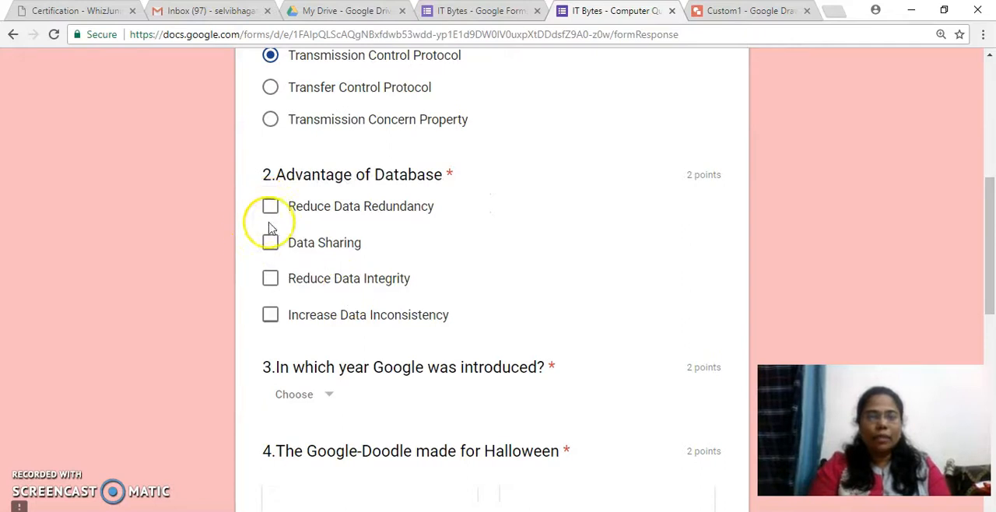
pyautogui.click(270, 244)
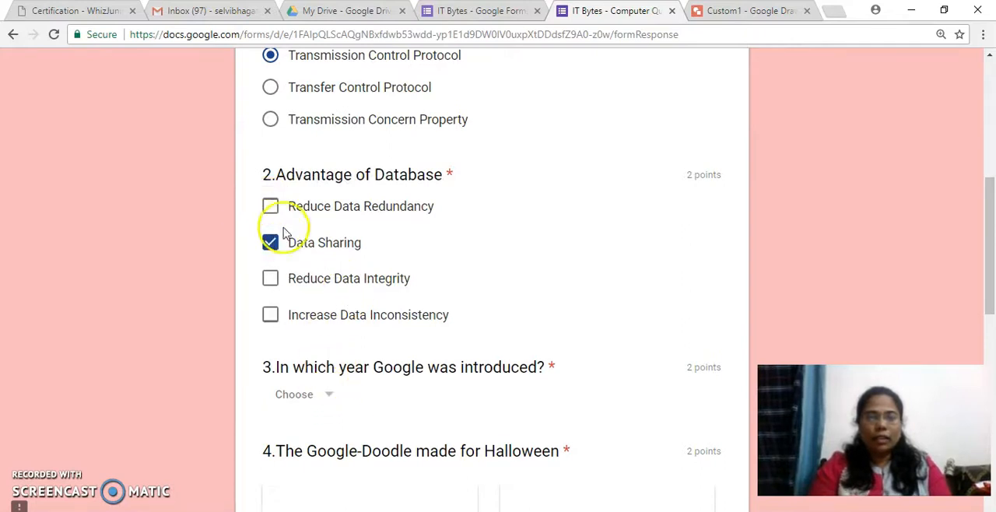
pyautogui.click(329, 396)
pyautogui.click(311, 414)
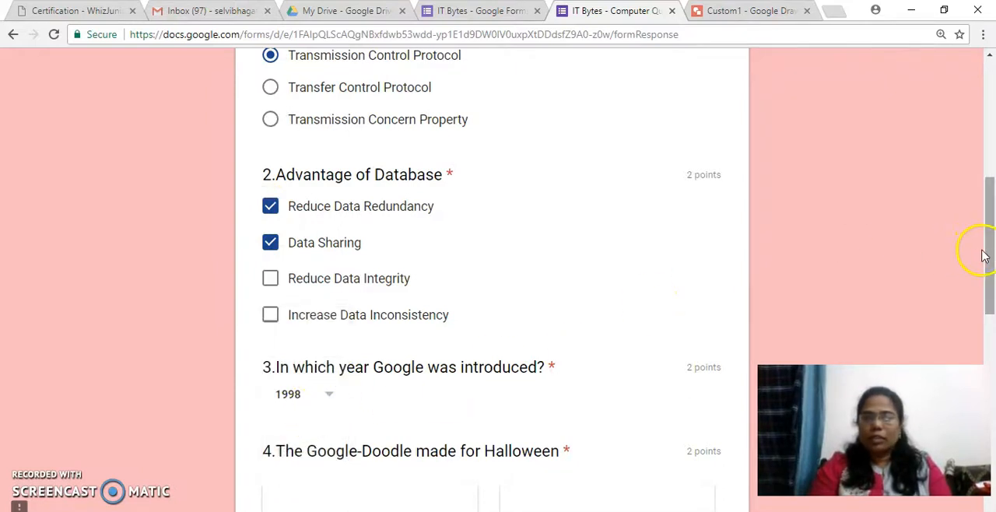
# Step: Choose Option 1 for the Halloween Google-Doodle question, answer the inline function question with "Smaller funct" and continue
pyautogui.moveTo(991, 251); pyautogui.dragTo(989, 360)
pyautogui.click(270, 322)
pyautogui.moveTo(990, 296); pyautogui.dragTo(993, 410)
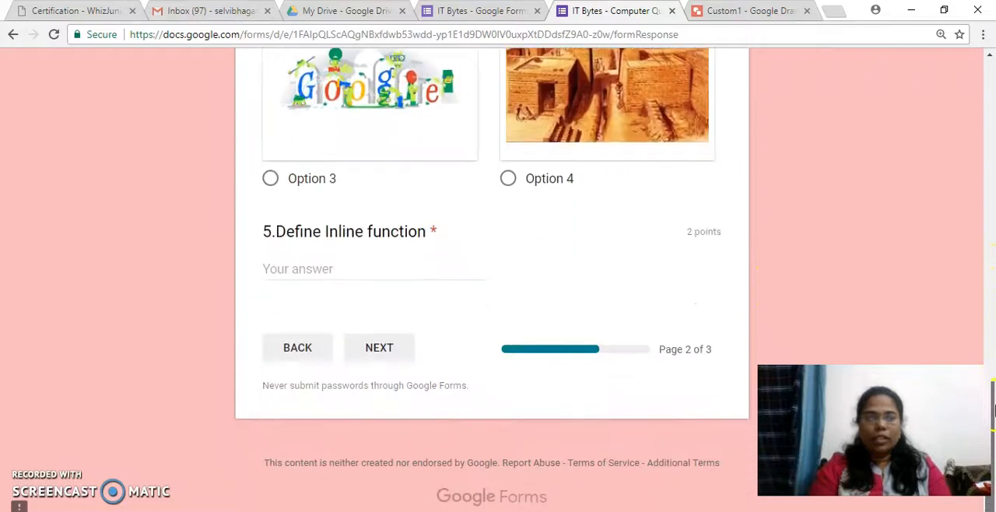
pyautogui.click(365, 272)
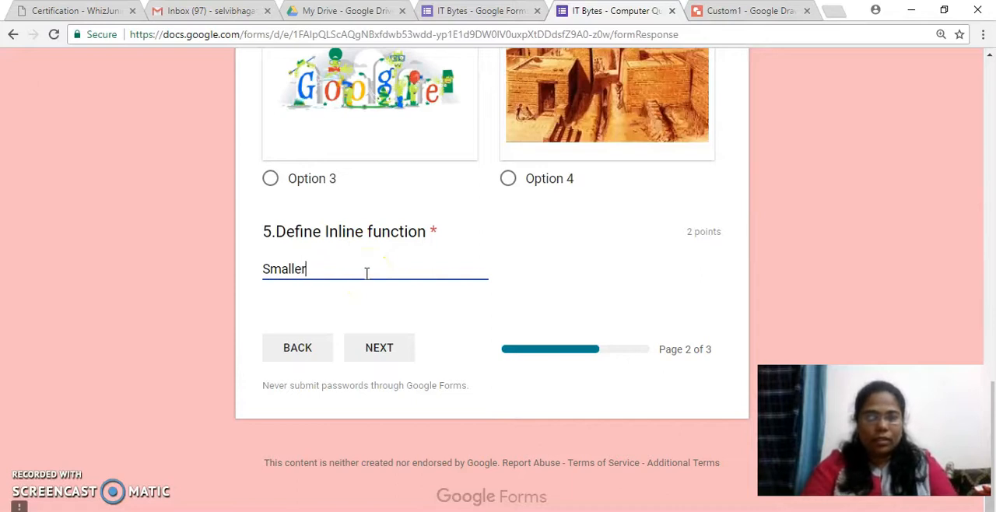
pyautogui.write('Smaller funct')
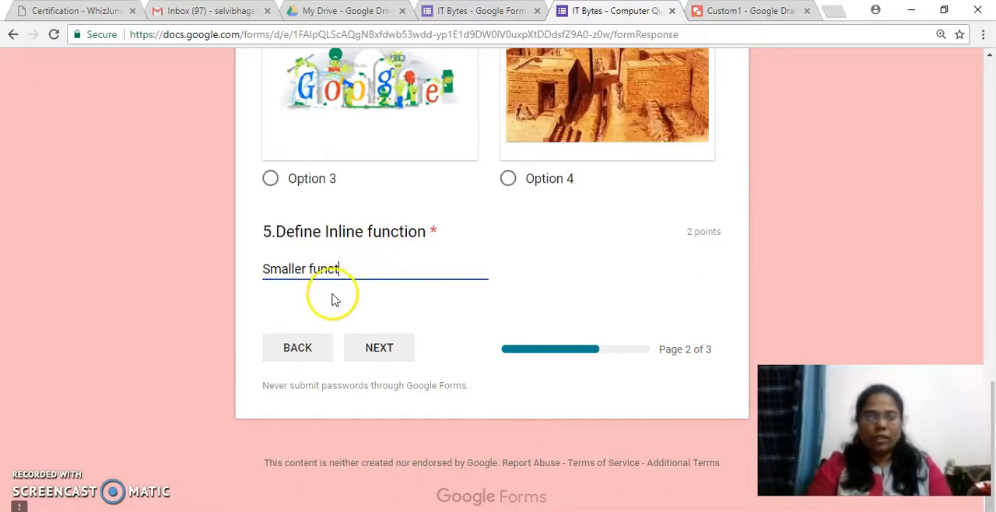
pyautogui.click(379, 354)
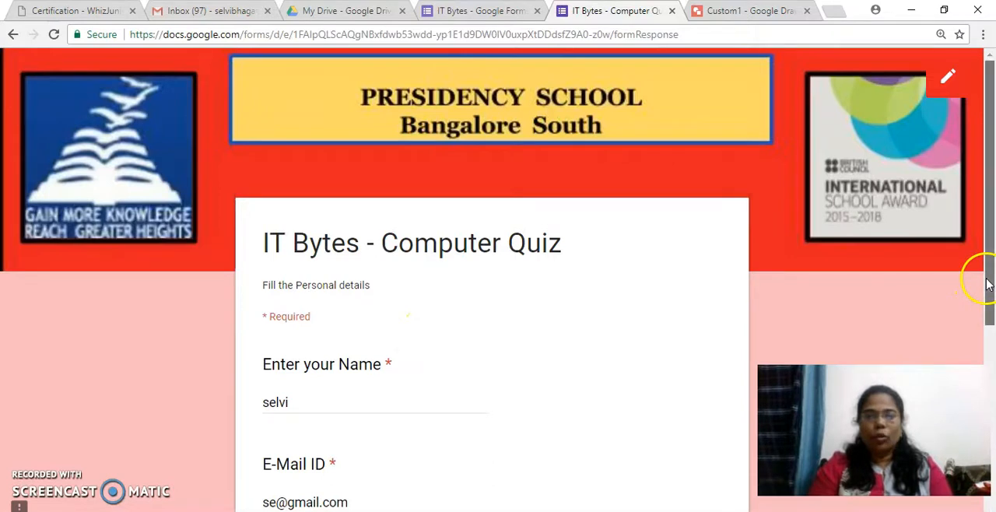
# Step: Change the Select answer to "Feedback" and continue to the General Feedback section
pyautogui.scroll(-3, 987, 284)
pyautogui.click(269, 428)
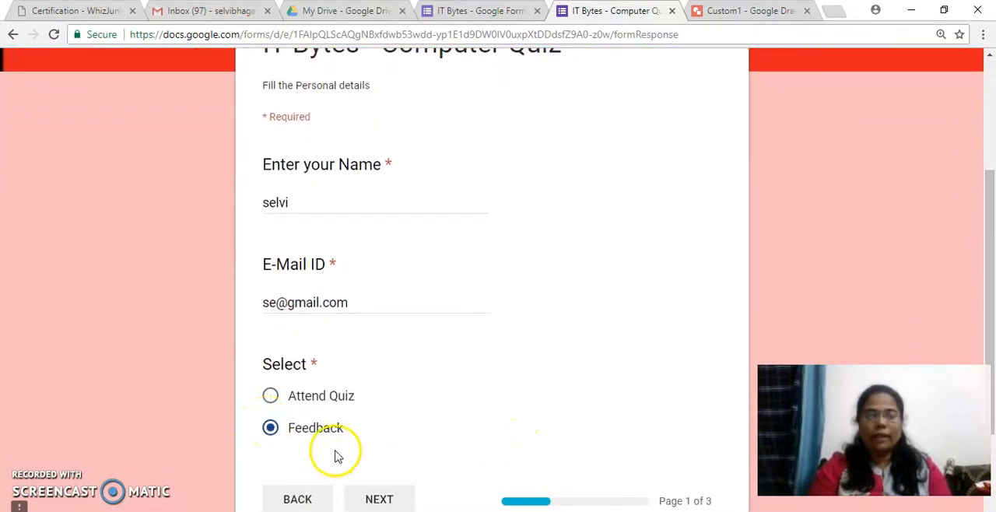
pyautogui.click(376, 501)
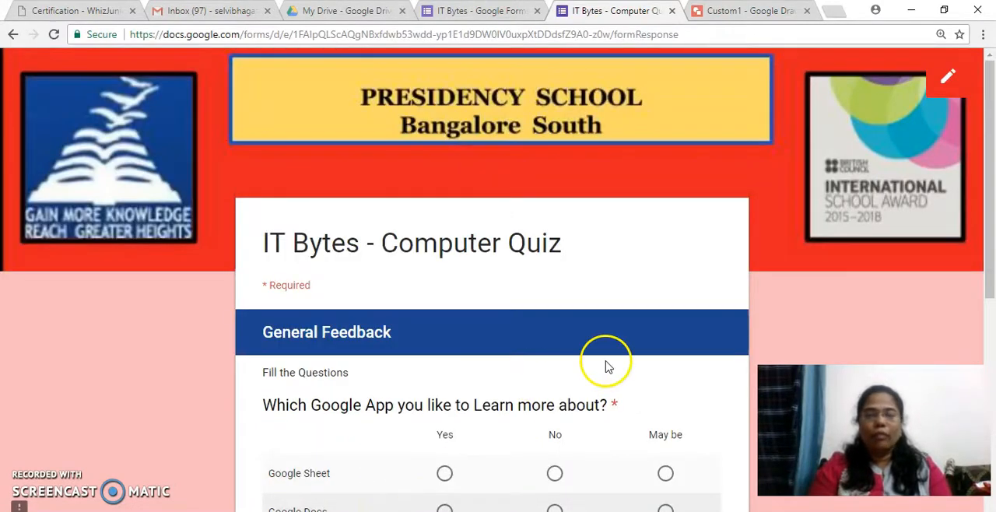
# Step: Fill the Google App grid with Yes for Google Sheet, No for Google Docs, May be for Google Slides and Yes for Google Keep
pyautogui.moveTo(985, 244); pyautogui.dragTo(992, 348)
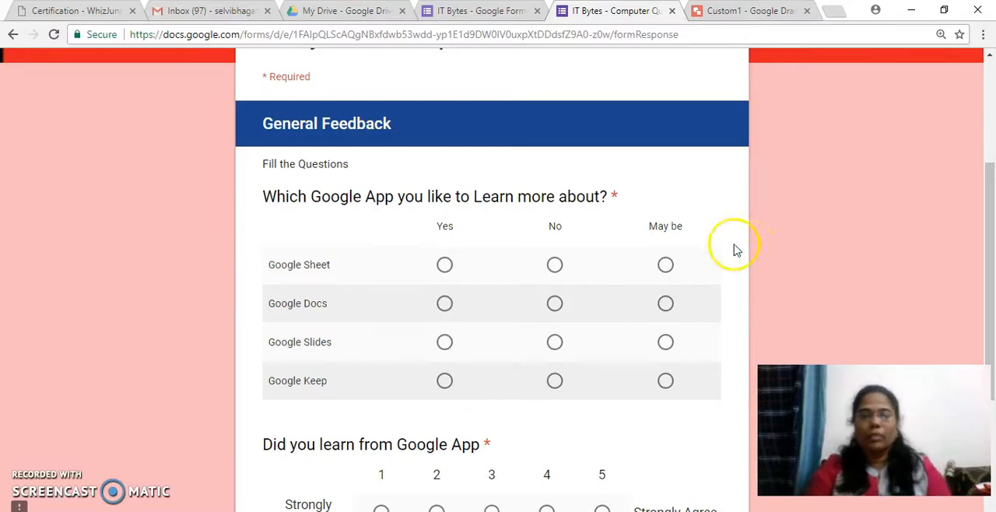
pyautogui.click(444, 265)
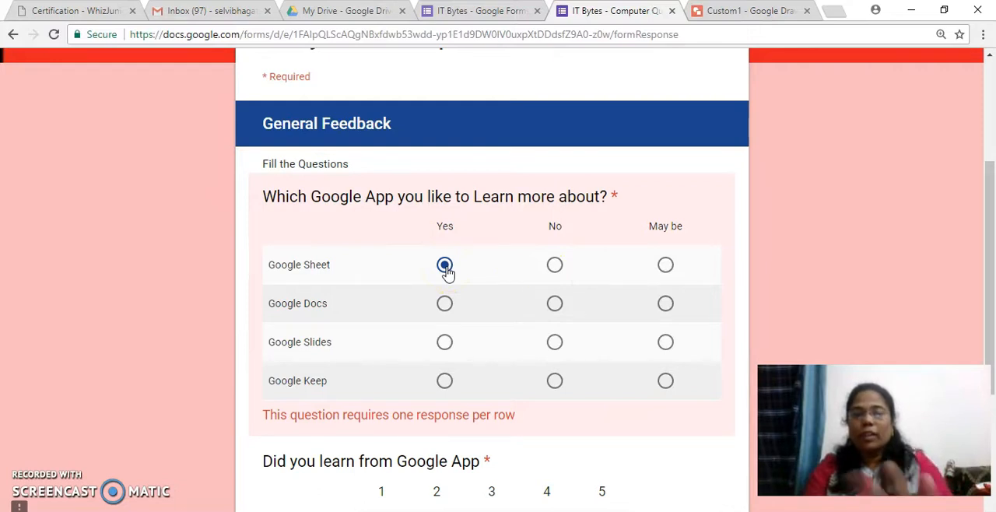
pyautogui.click(554, 304)
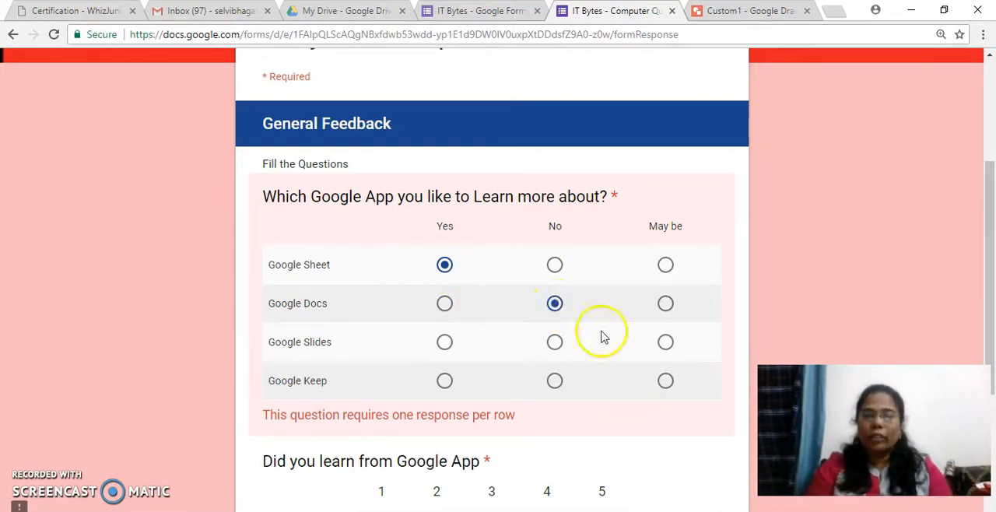
pyautogui.click(665, 343)
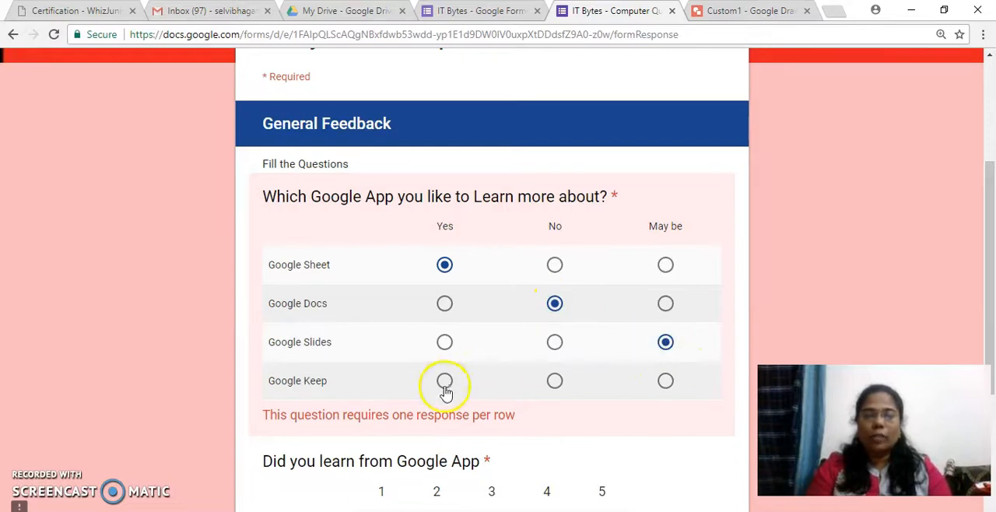
pyautogui.click(444, 381)
# Step: Rate "Did you learn from Google App" as 4 and submit the form
pyautogui.moveTo(991, 219); pyautogui.dragTo(990, 311)
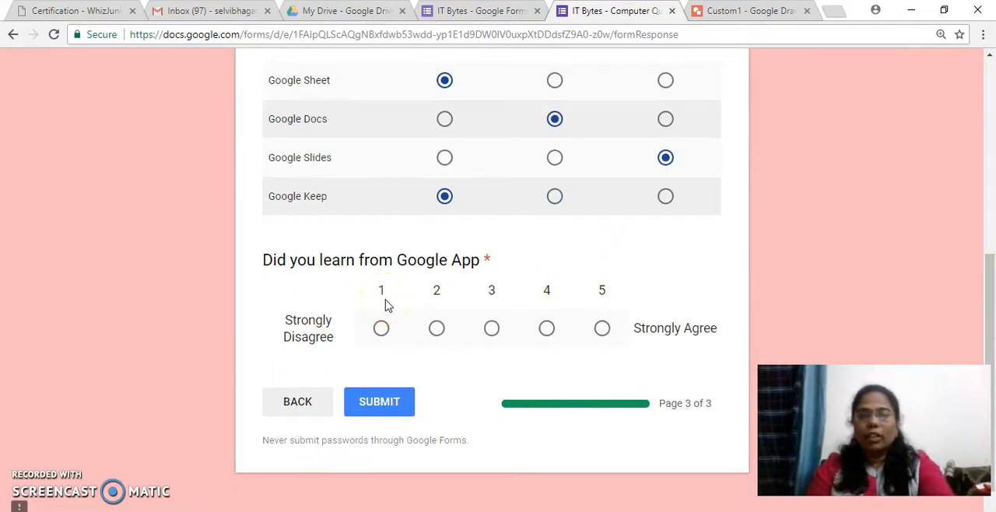
pyautogui.click(546, 329)
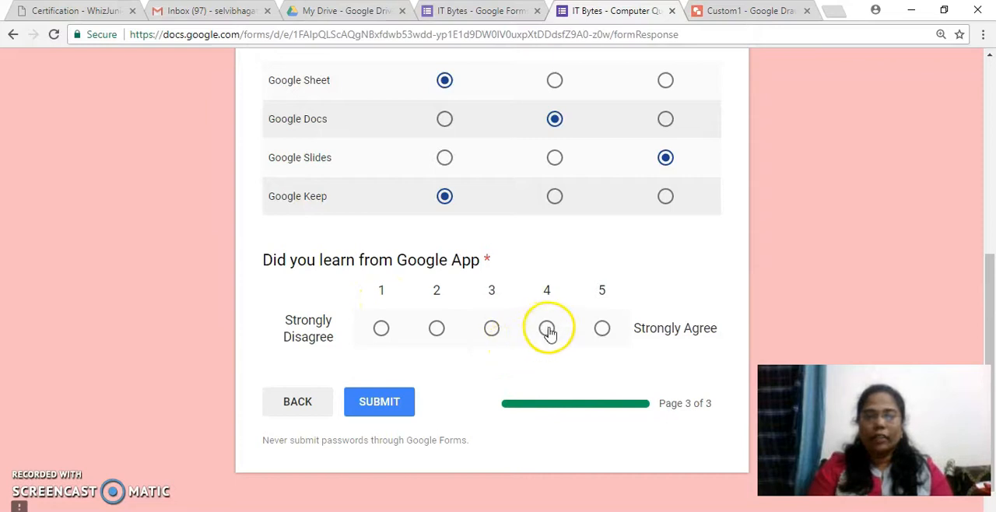
pyautogui.click(379, 405)
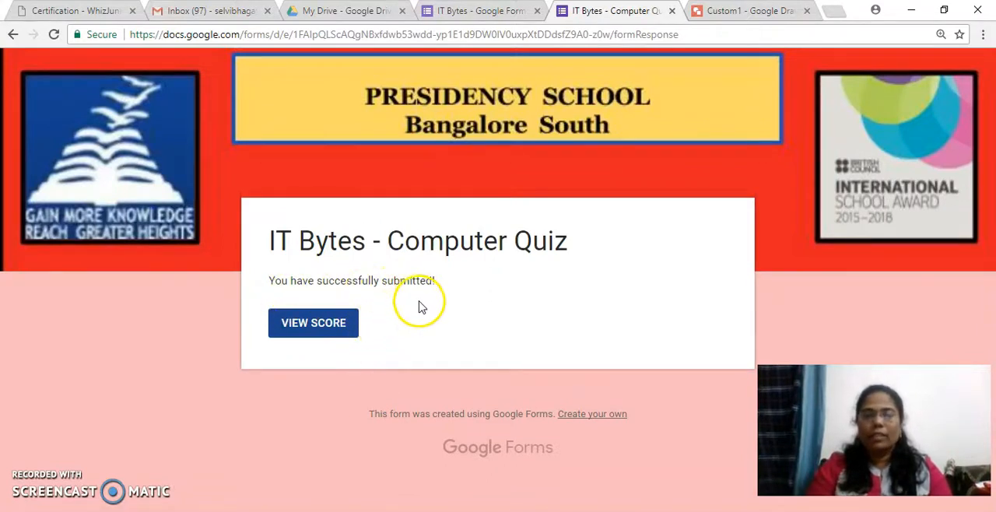
# Step: View the score of the submitted quiz and return to the submission confirmation page
pyautogui.click(318, 324)
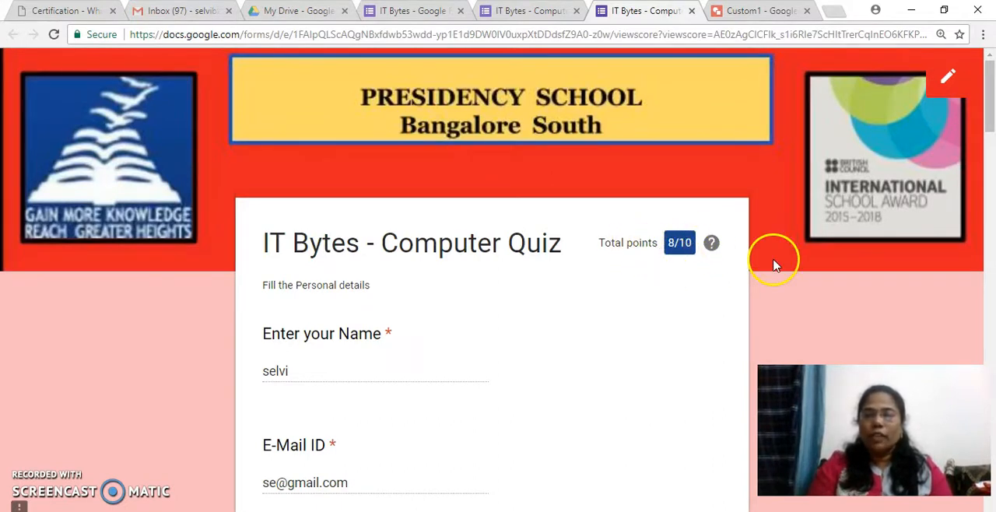
pyautogui.moveTo(991, 115)
pyautogui.mouseDown()
pyautogui.moveTo(992, 466)
pyautogui.moveTo(992, 71)
pyautogui.mouseUp()
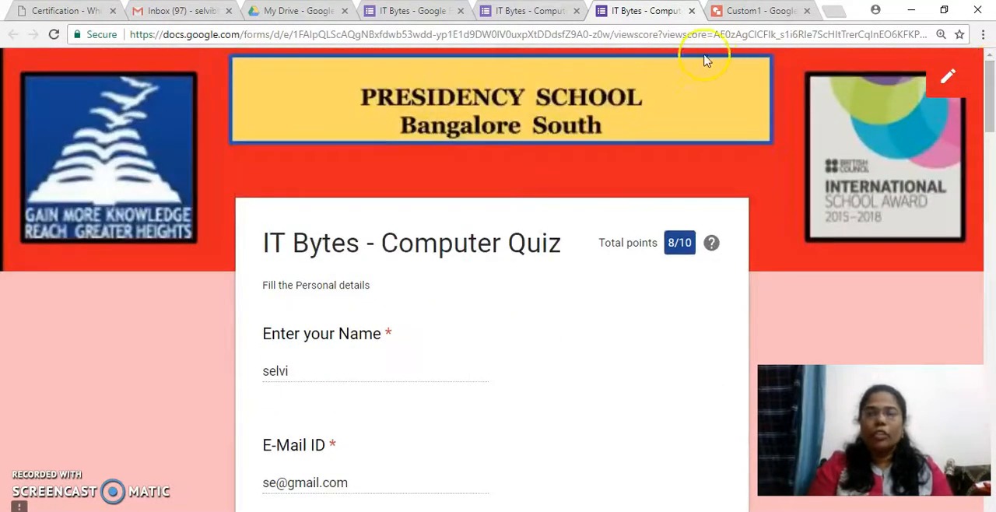
pyautogui.click(536, 9)
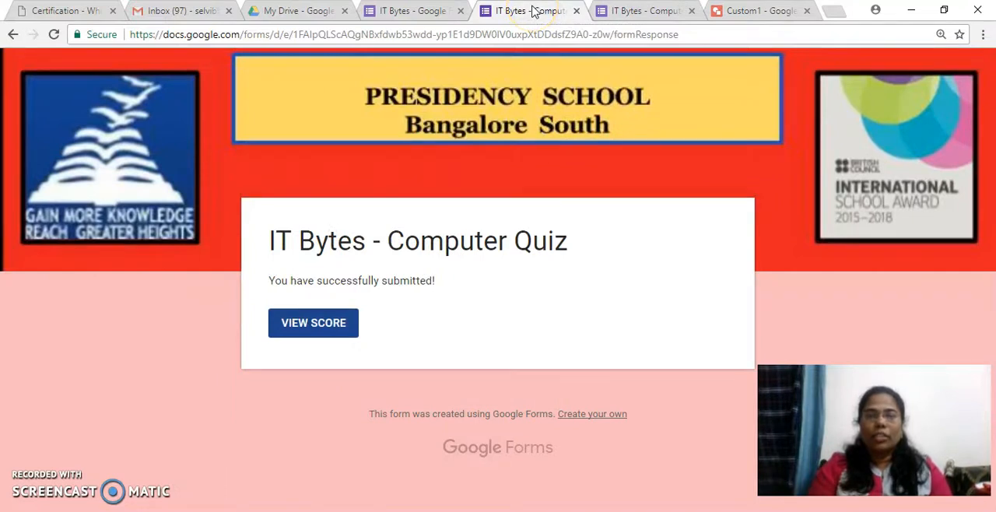
# Step: Examine the collected quiz responses by summary, question and individual, and in the linked responses spreadsheet
pyautogui.click(398, 11)
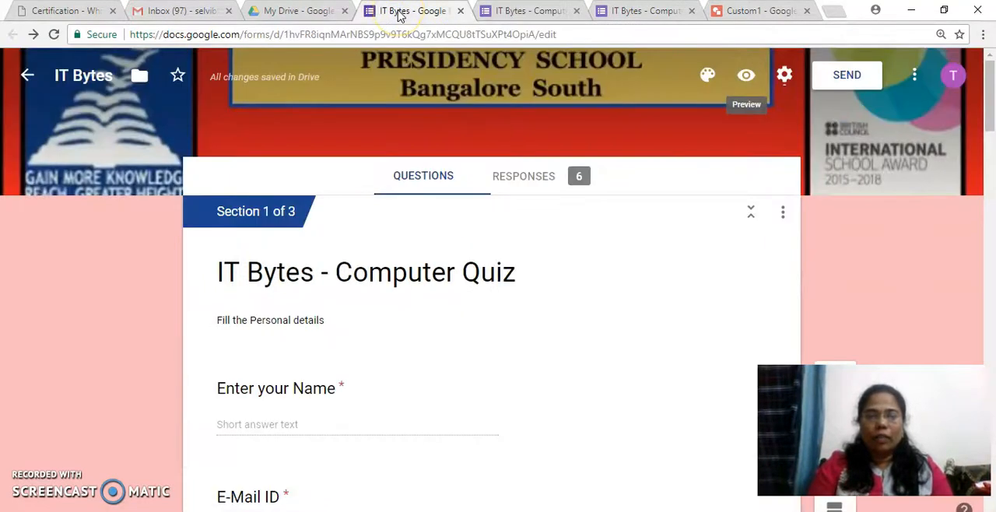
pyautogui.click(532, 181)
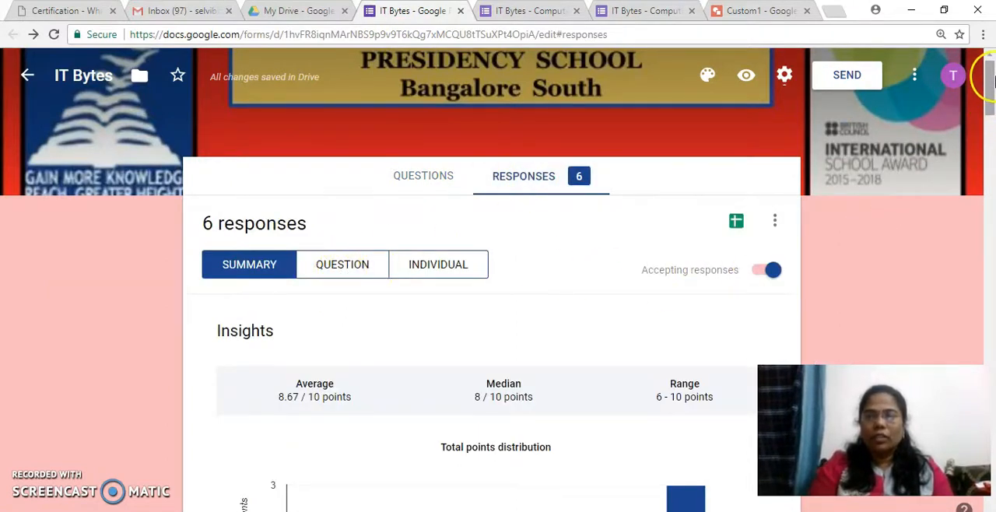
pyautogui.moveTo(990, 88); pyautogui.dragTo(985, 68)
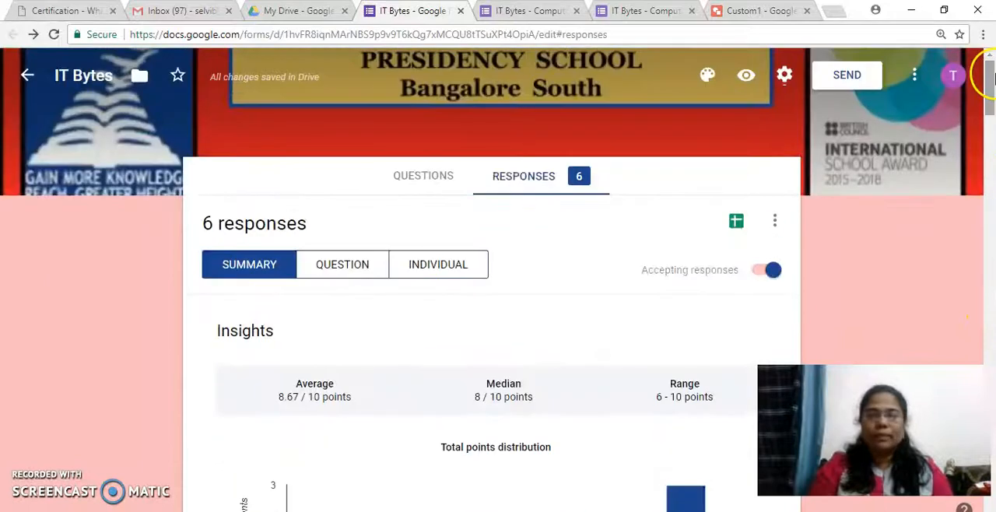
pyautogui.click(337, 278)
pyautogui.click(449, 262)
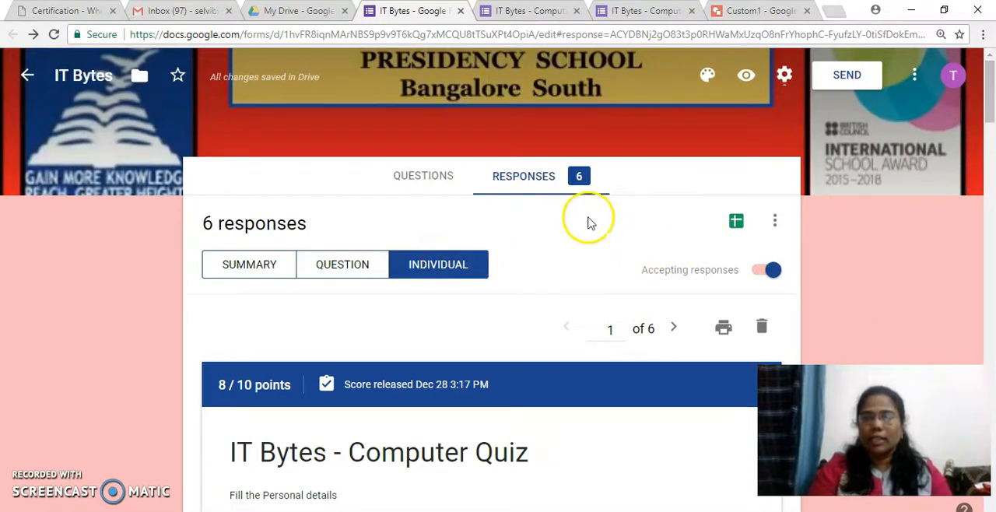
pyautogui.moveTo(986, 106); pyautogui.dragTo(962, 90)
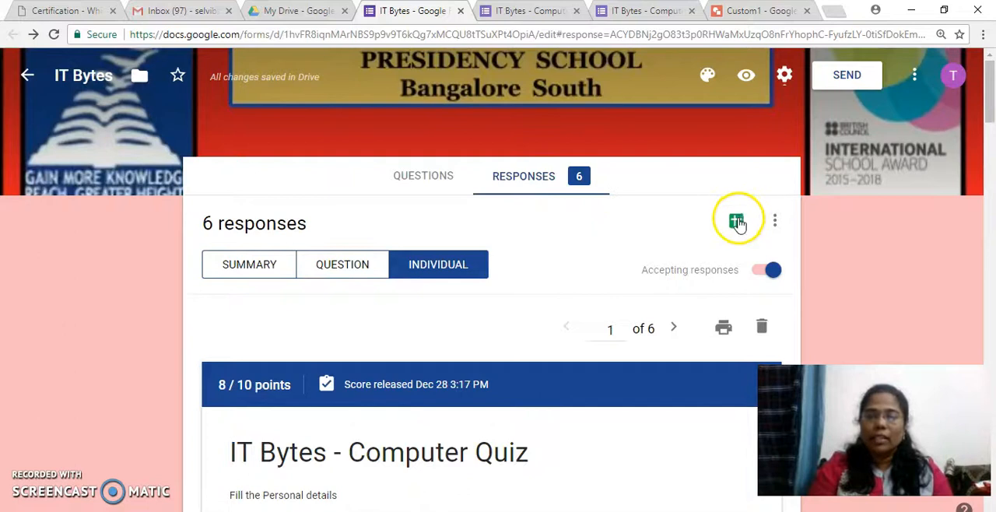
pyautogui.click(737, 222)
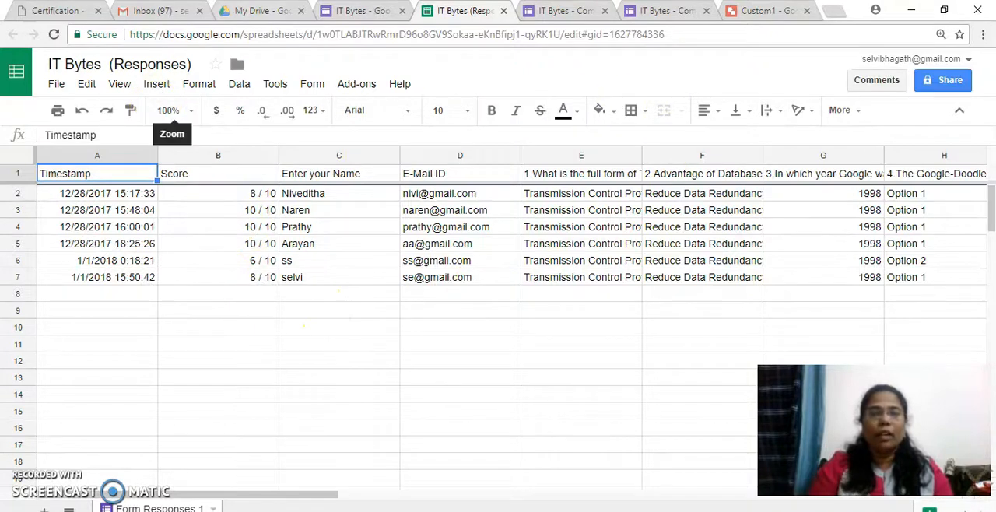
pyautogui.click(356, 10)
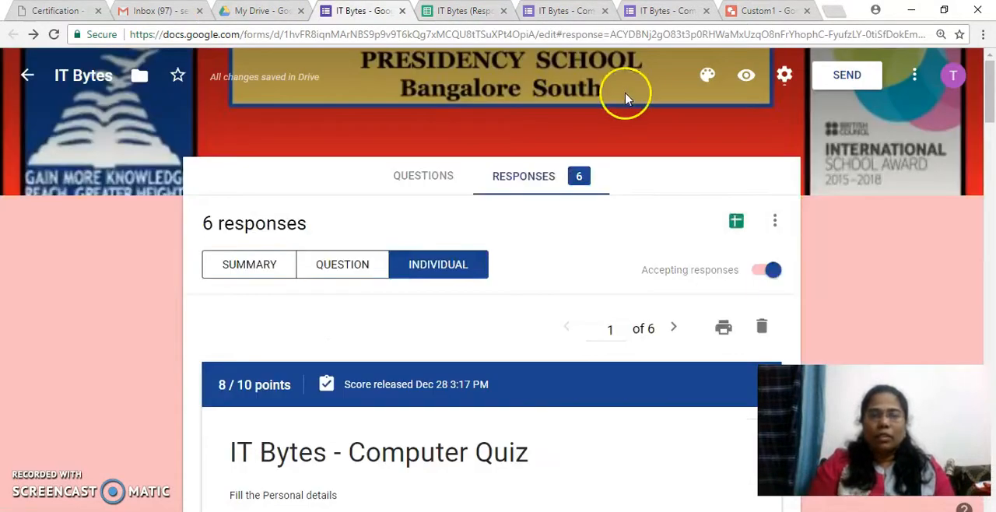
# Step: Examine the form's sending options without sending it, and return to the individual responses
pyautogui.click(849, 83)
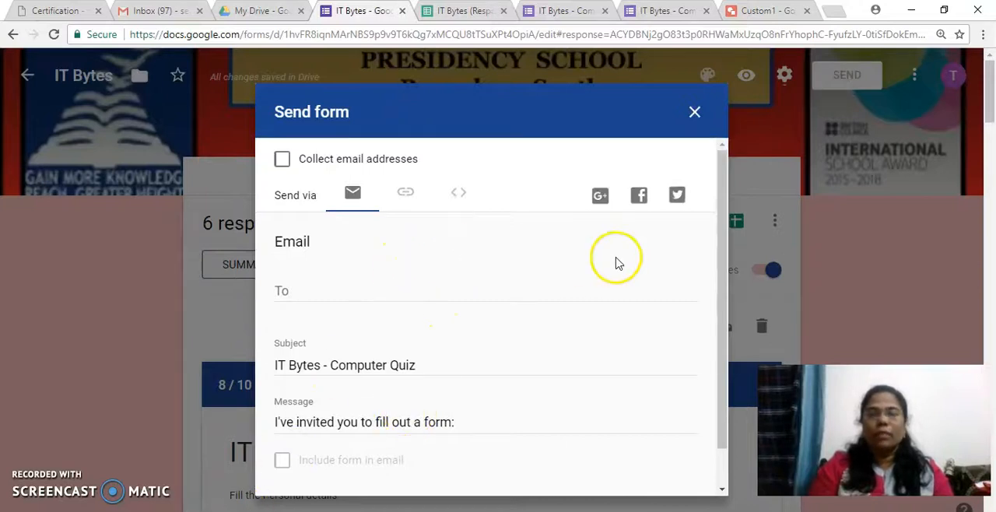
pyautogui.click(695, 112)
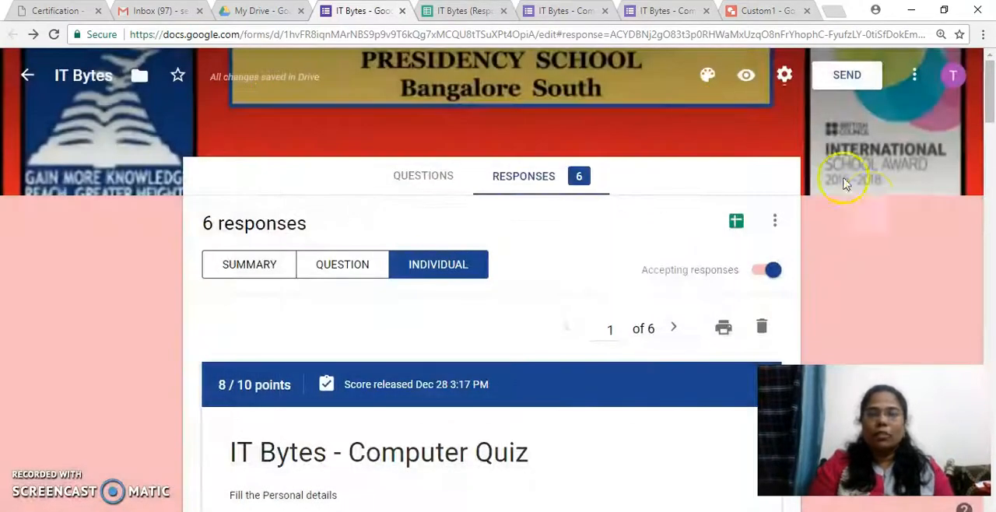
pyautogui.moveTo(990, 102)
pyautogui.mouseDown()
pyautogui.moveTo(991, 281)
pyautogui.moveTo(989, 87)
pyautogui.mouseUp()
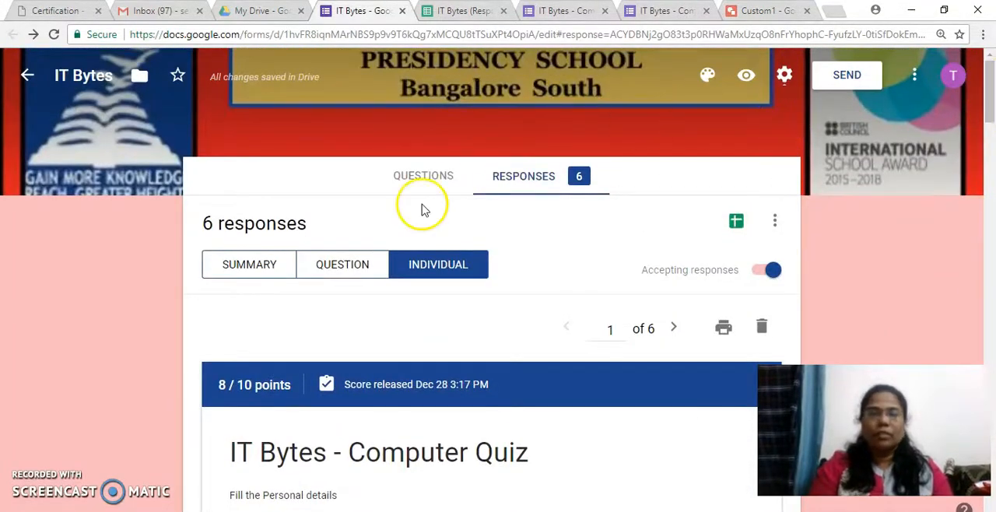